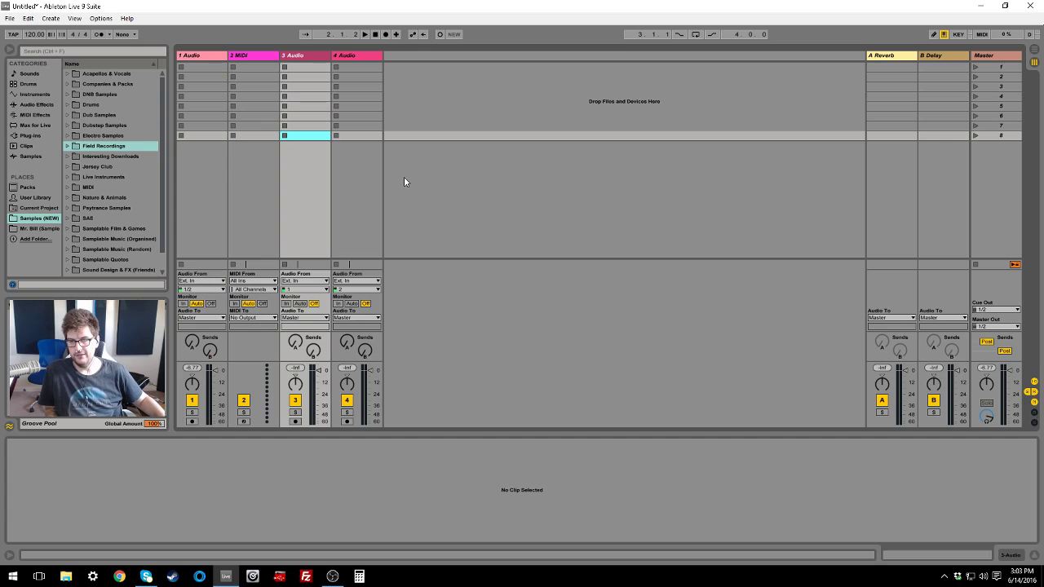
Switch to the Arrangement view and unfold the Master track
key(Tab)
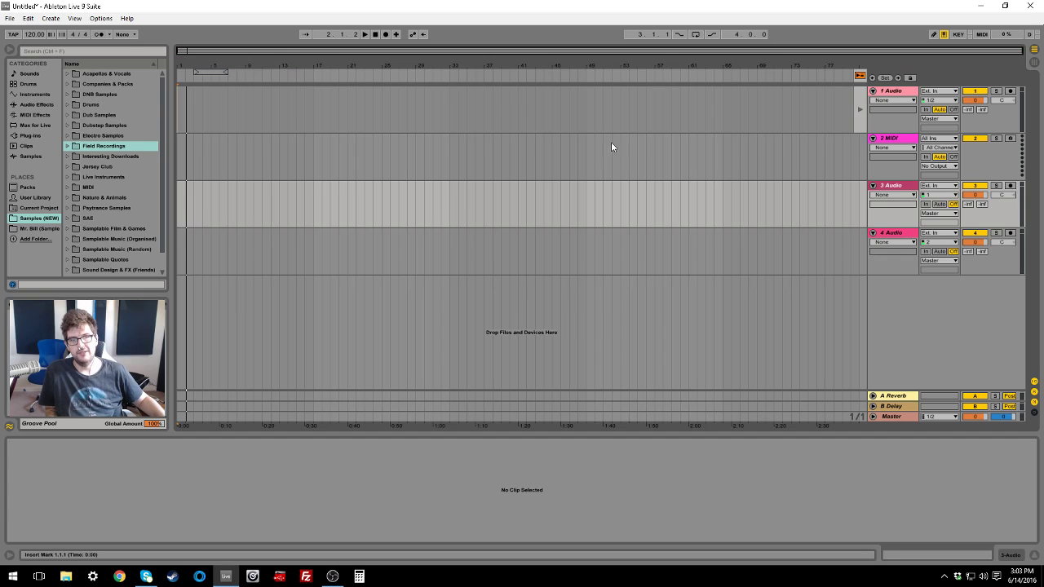
click(414, 176)
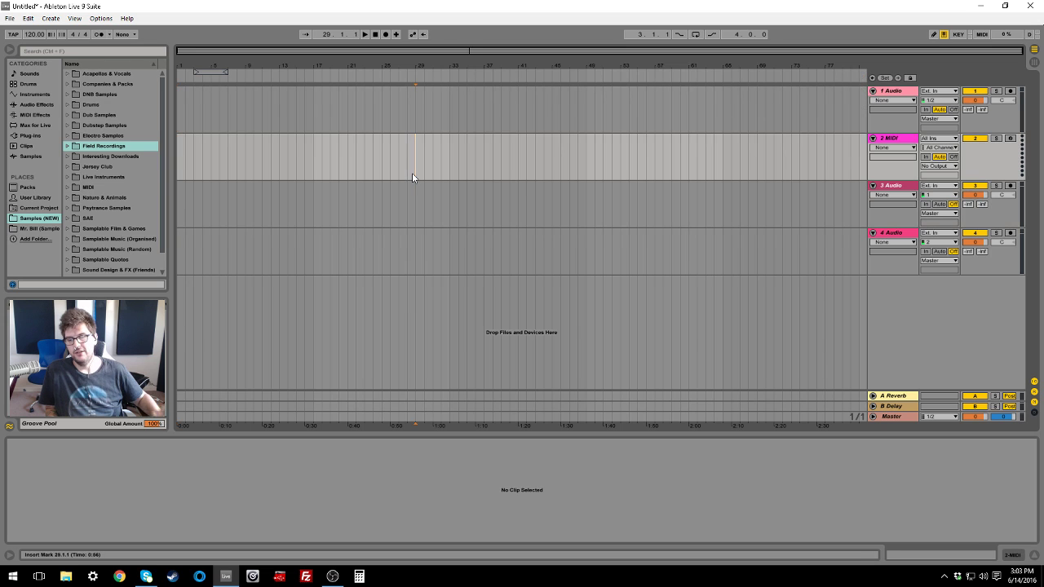
click(872, 416)
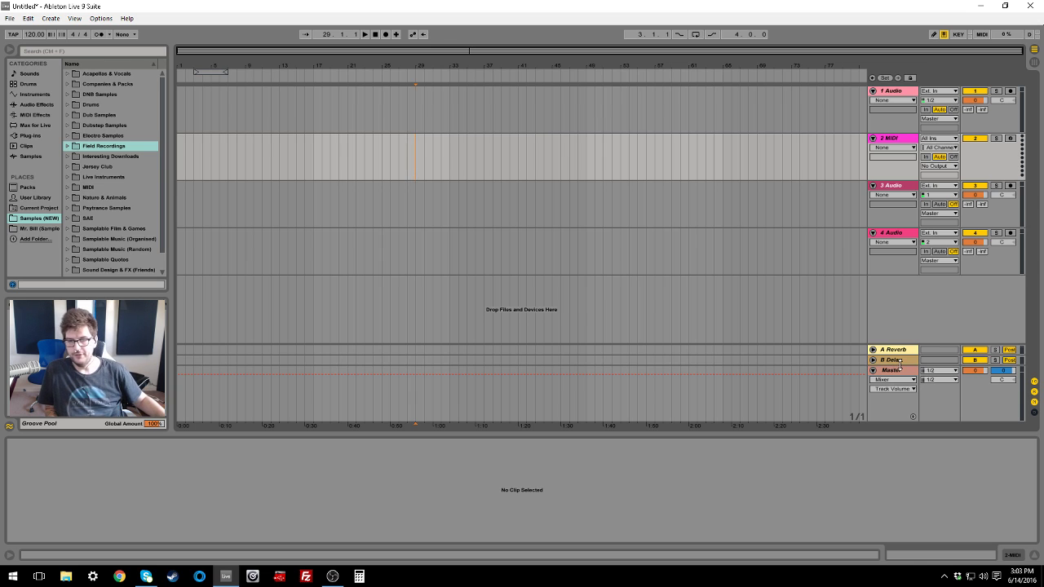
Show the Master track's Song Tempo automation from the Mixer parameters
click(894, 380)
click(895, 380)
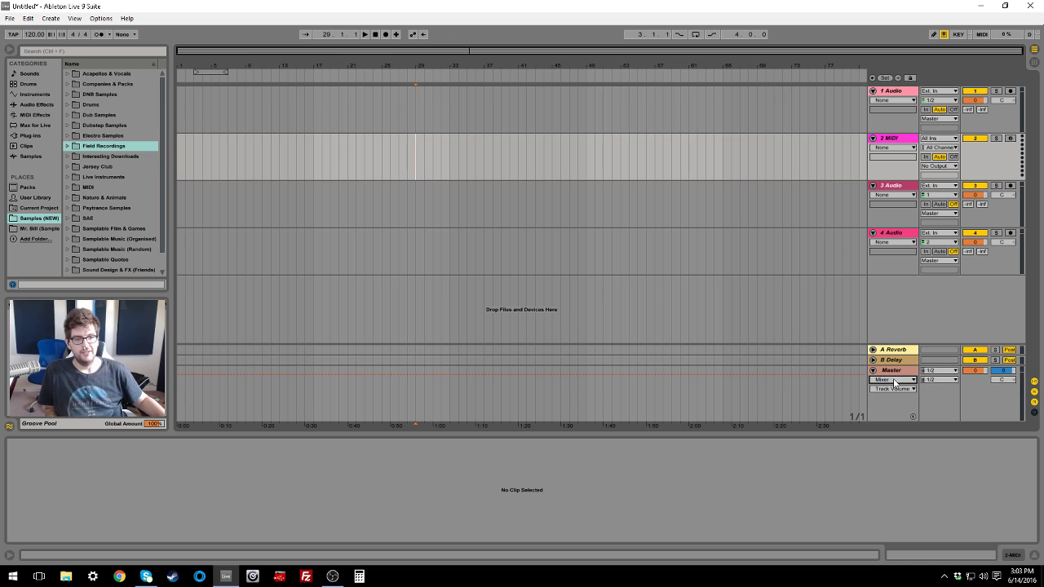
click(895, 371)
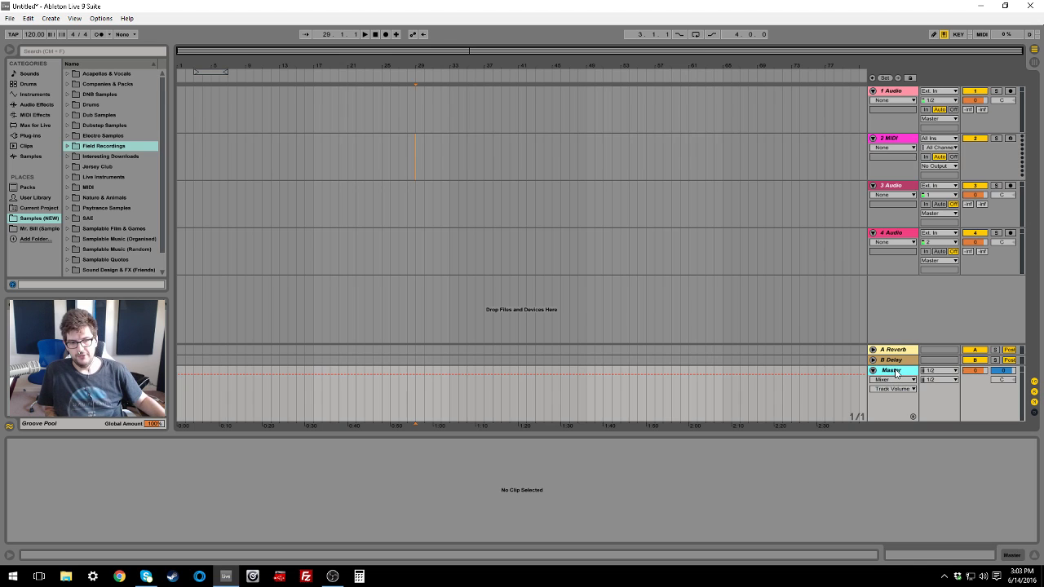
click(894, 380)
click(894, 396)
key(Tab)
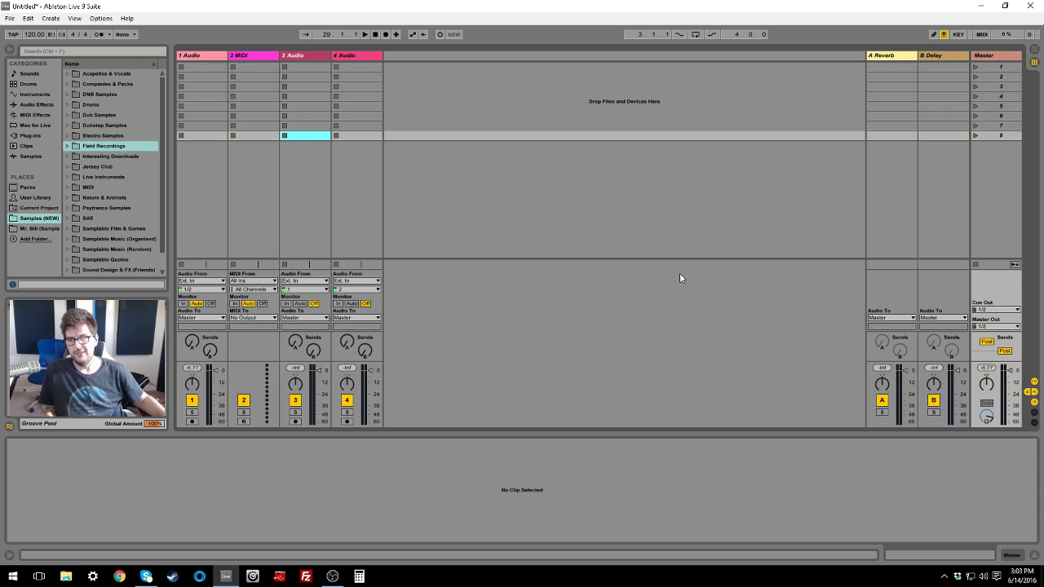
key(Tab)
click(903, 384)
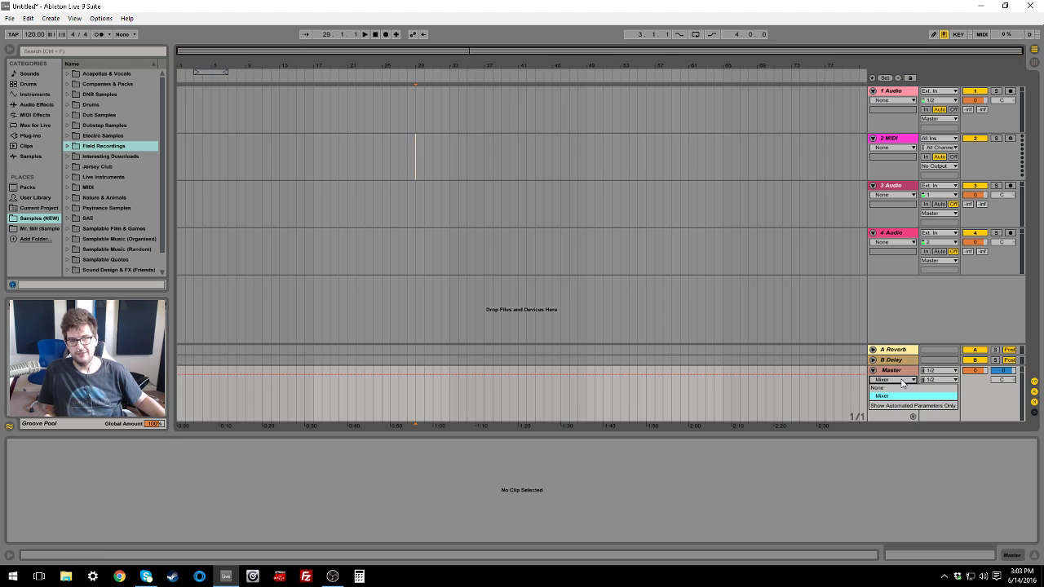
click(899, 398)
click(897, 389)
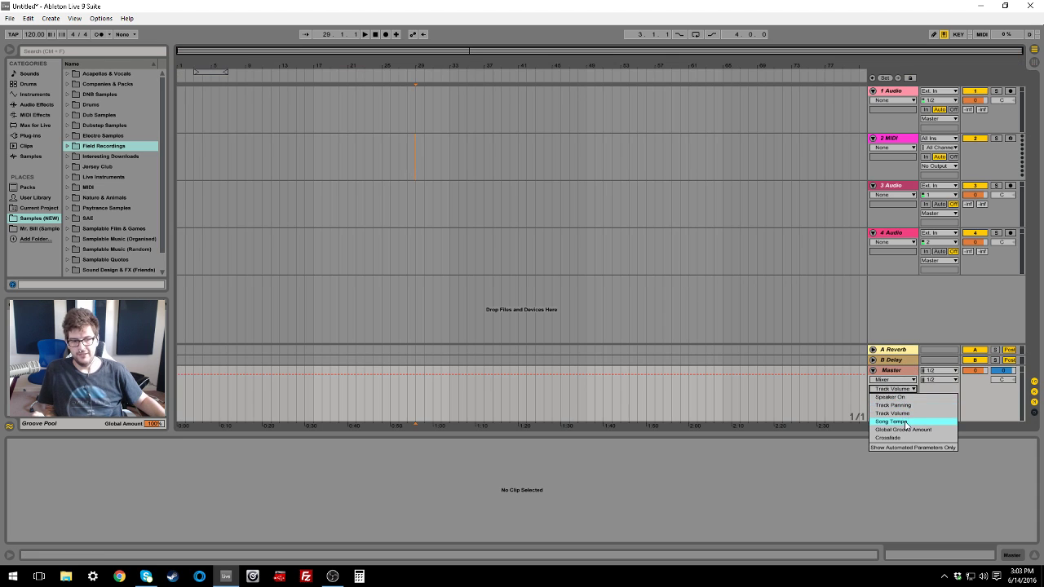
click(905, 422)
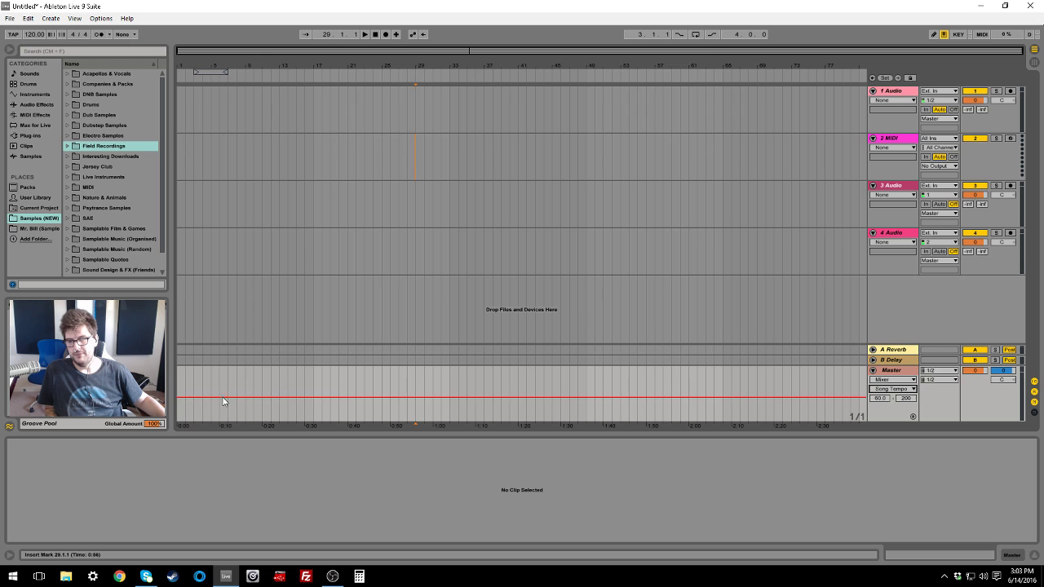
Draw an erratic tempo curve on the Master from bar 1 to bar 62, combining sloped ramps and stepped changes, and remove its final low breakpoint
click(181, 397)
drag(205, 397, 358, 388)
mouse_move(384, 389)
mouse_down()
mouse_move(424, 413)
mouse_move(500, 364)
mouse_move(544, 402)
mouse_move(627, 401)
mouse_move(697, 384)
mouse_up()
key(ctrl+b)
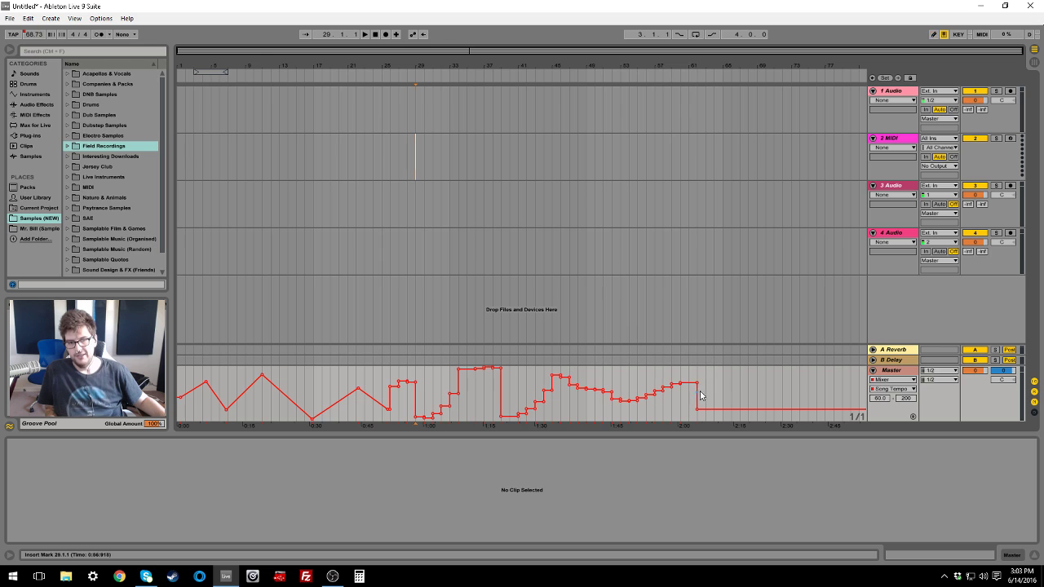
key(ctrl+b)
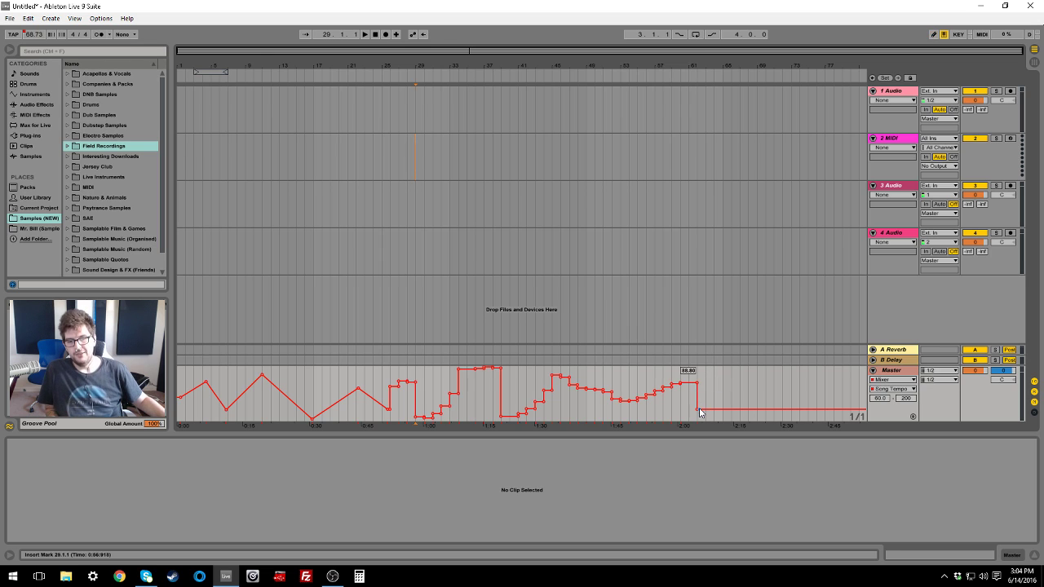
click(698, 410)
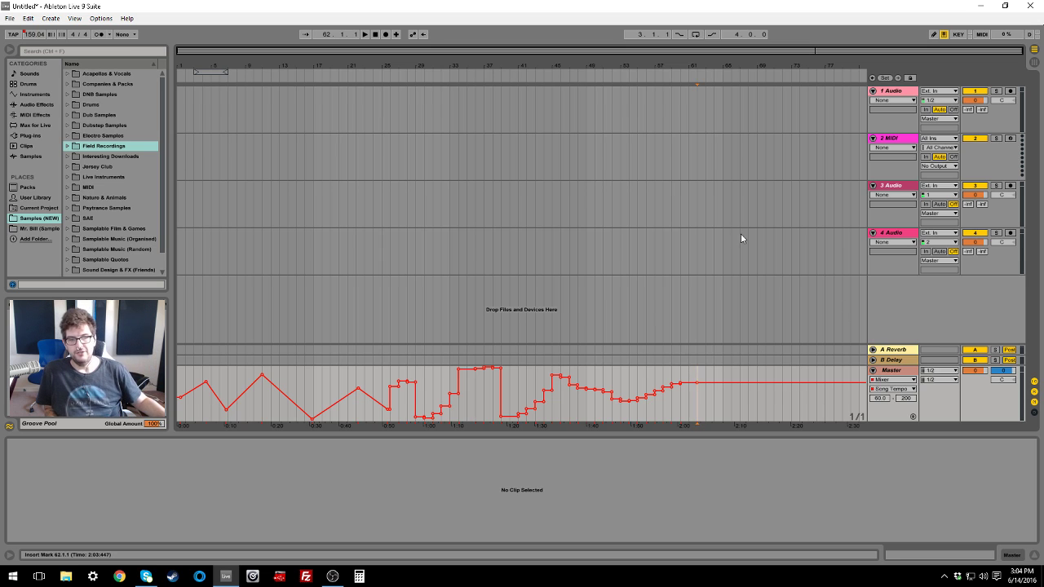
Set track 3's input to No Input and place the NYC subway field recording on it at bar 9
click(936, 186)
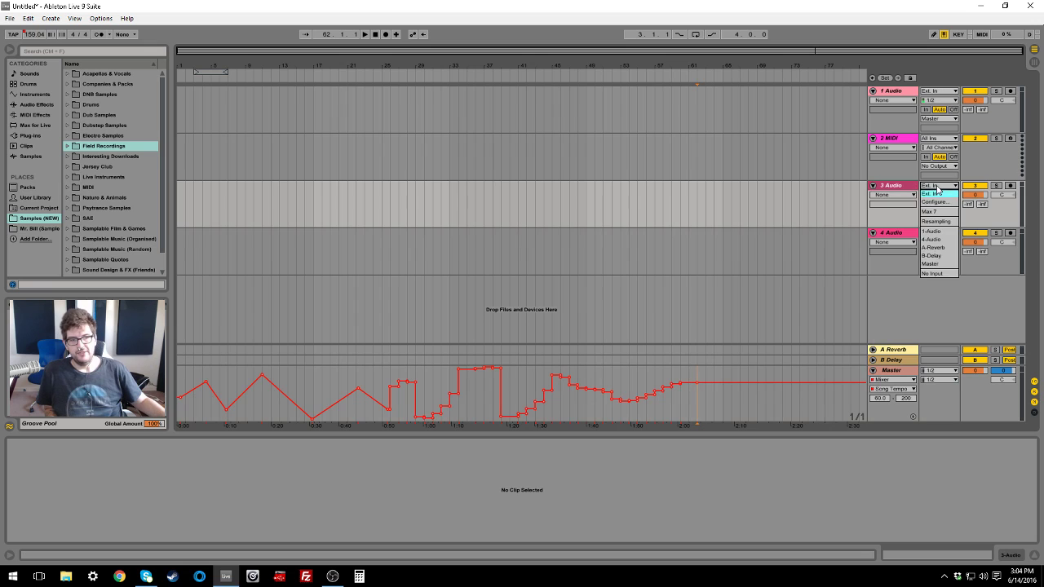
click(925, 276)
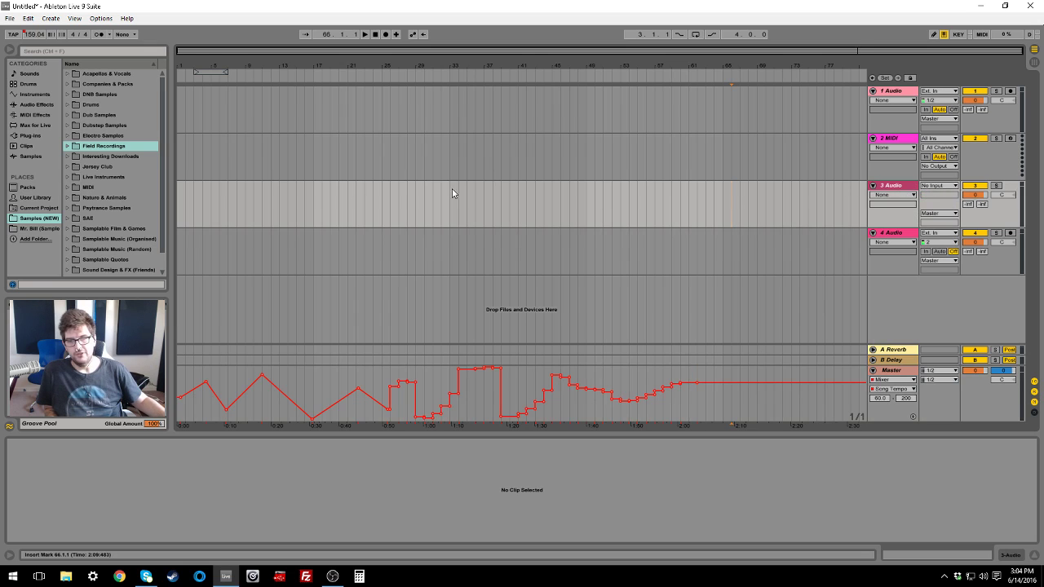
drag(263, 203, 350, 199)
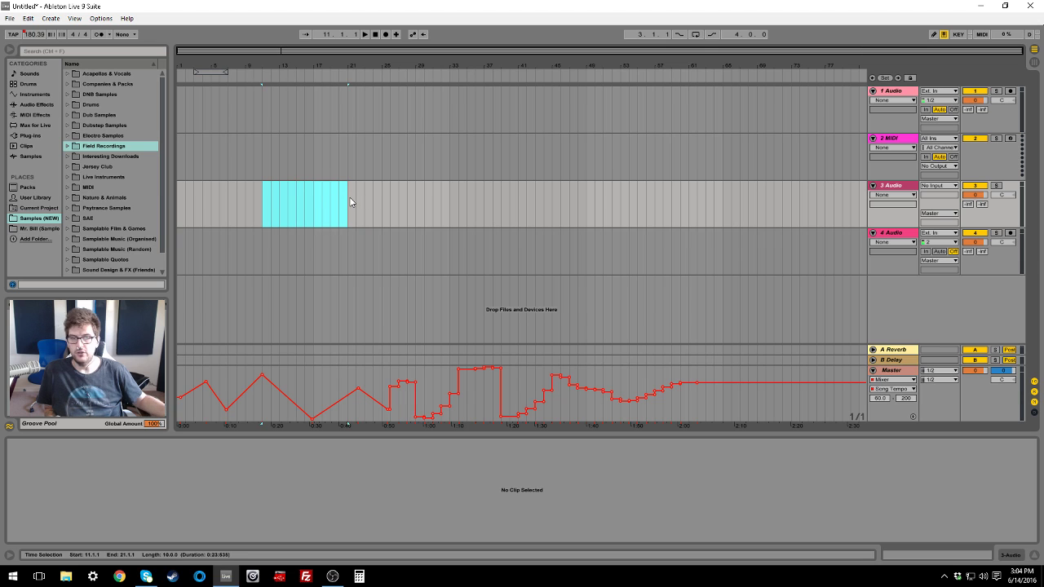
click(68, 146)
drag(119, 156, 245, 211)
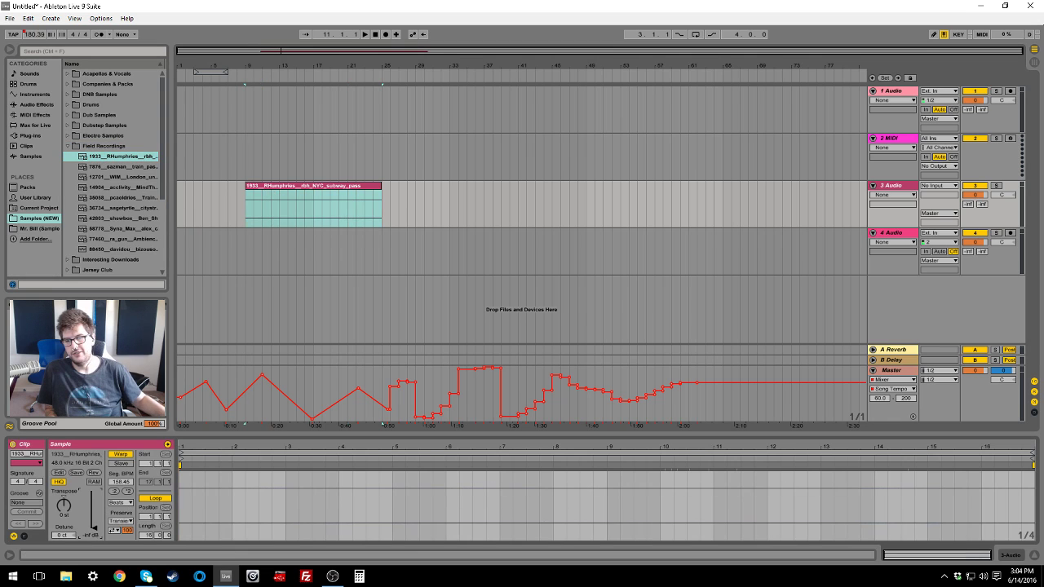
Turn off warping for the subway clip and move it to the start of the arrangement
click(121, 454)
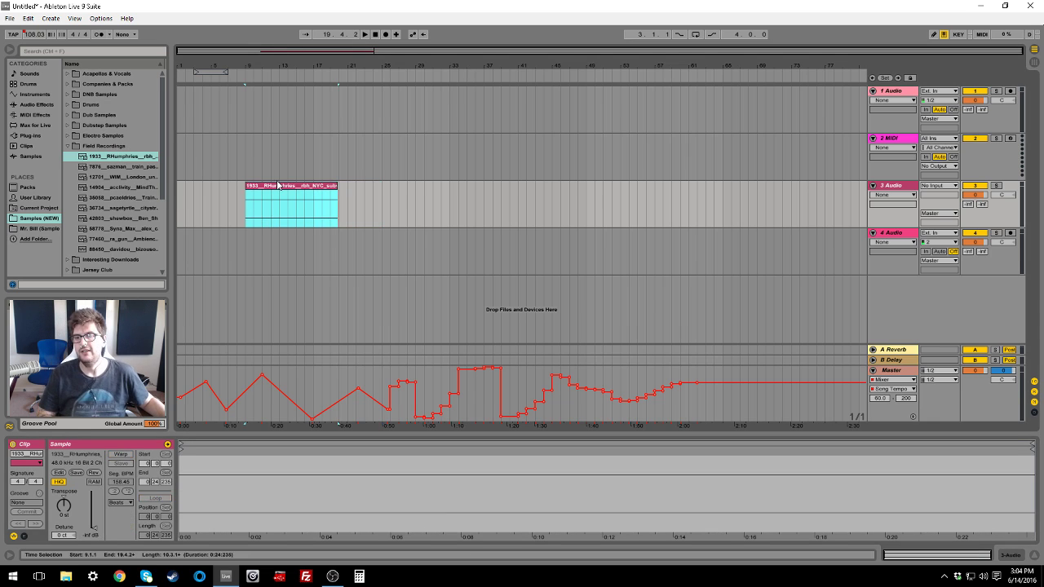
click(336, 482)
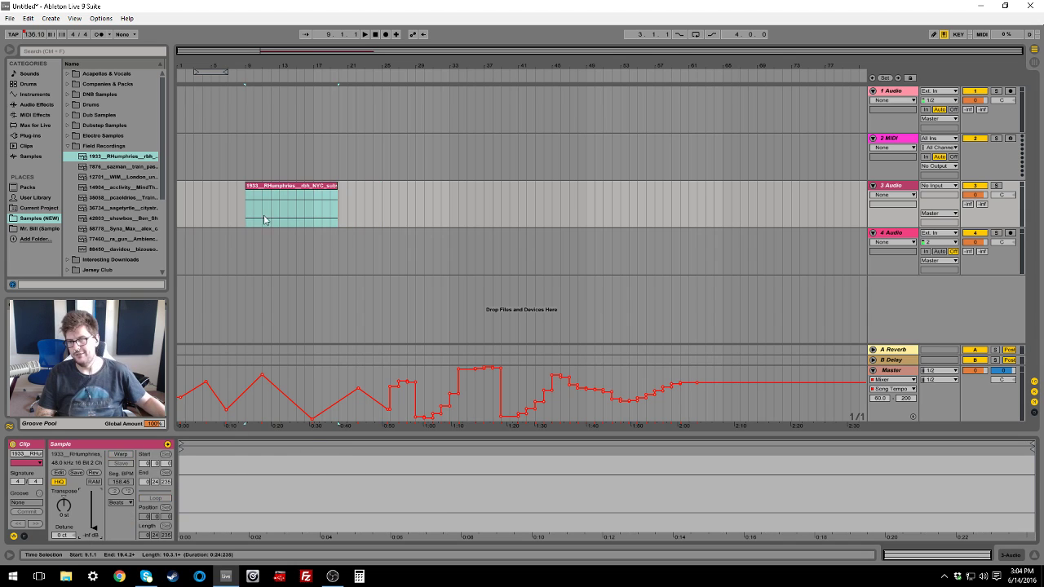
drag(277, 196, 215, 190)
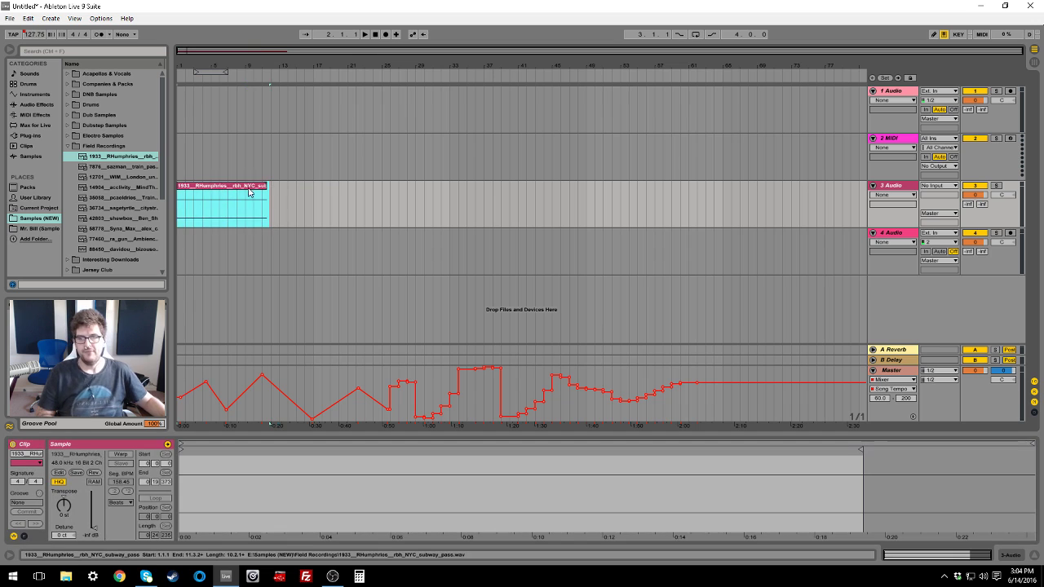
key(Right)
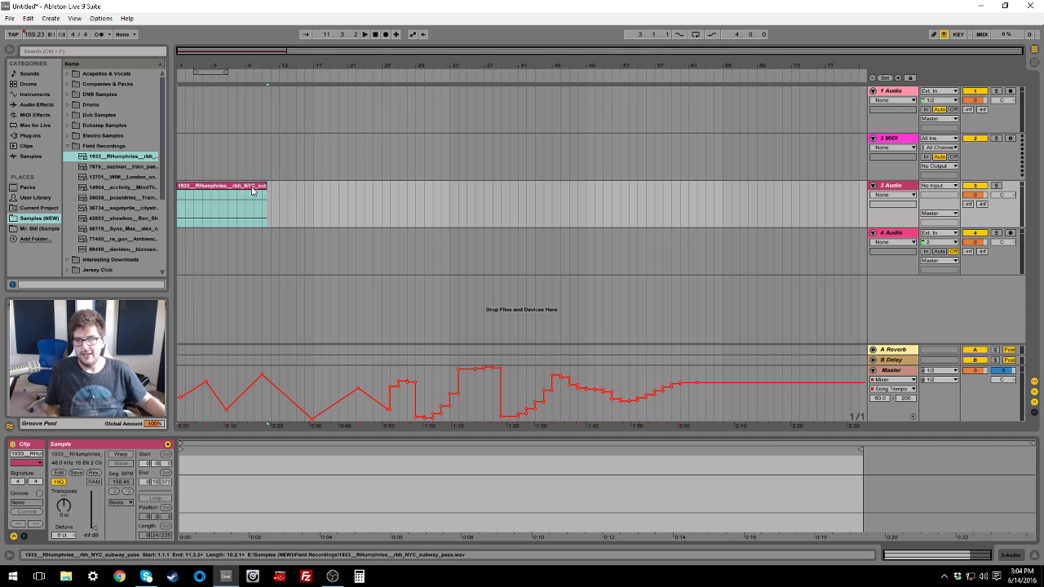
Set track 4's input to Resampling, arm it, and record a clip about two bars long from bar 43
click(937, 233)
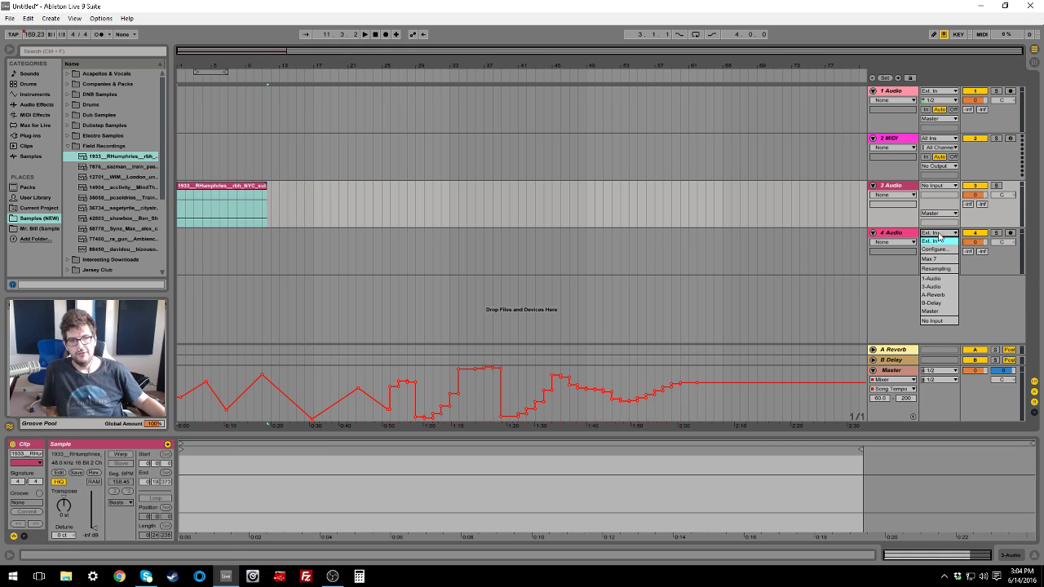
click(936, 268)
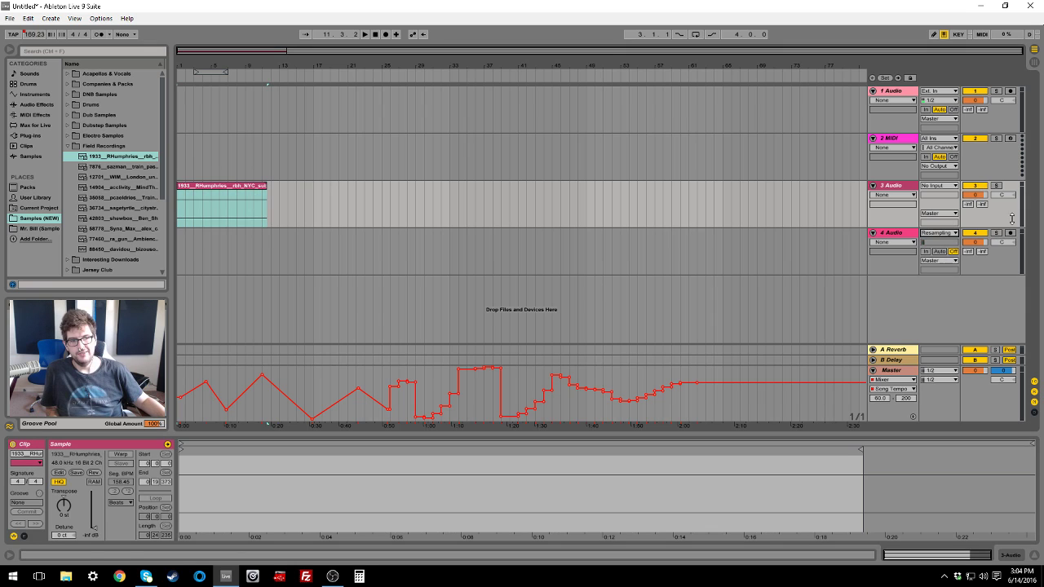
click(1010, 233)
click(829, 248)
click(542, 250)
key(F9)
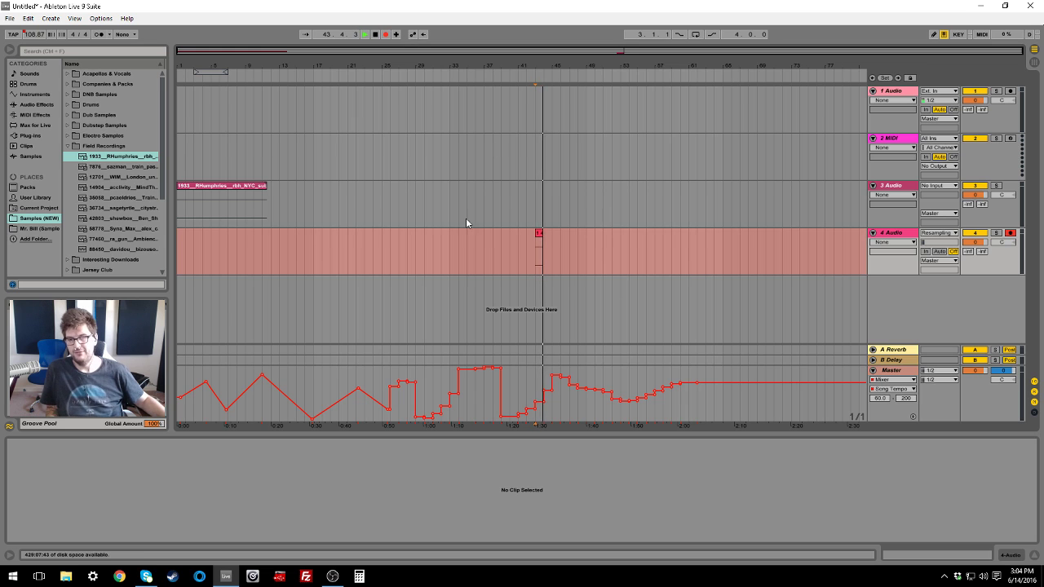
key(space)
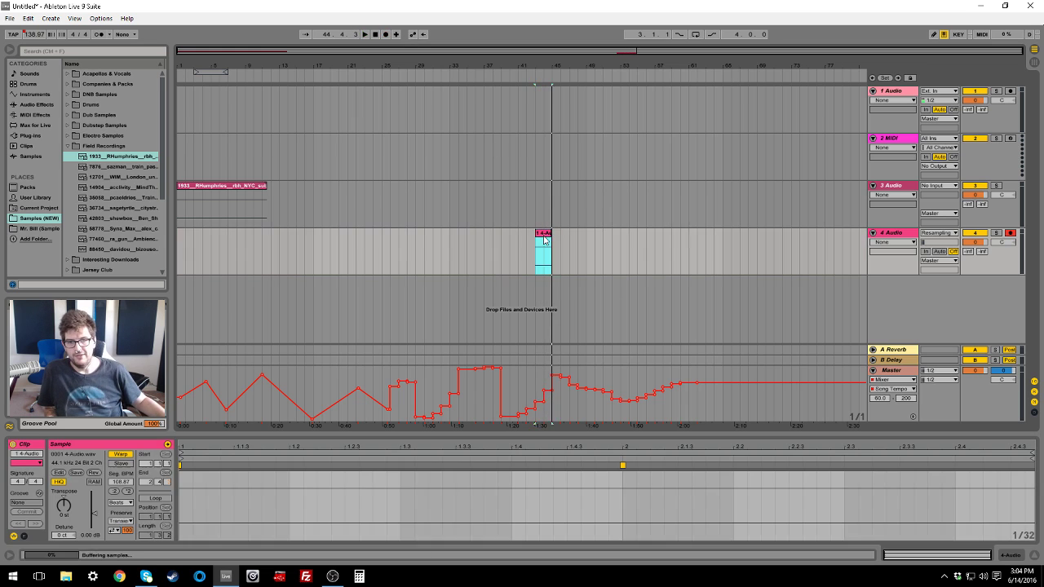
Delete the first three tracks and move the resampled clip to bar 1
drag(277, 213, 177, 210)
click(893, 186)
shift+click(903, 91)
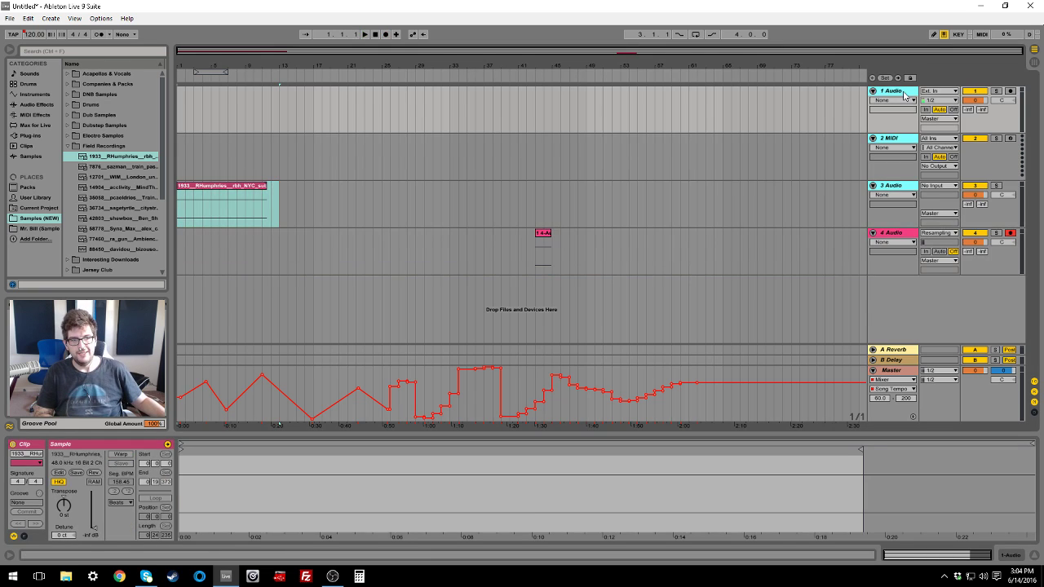
key(Delete)
drag(544, 98, 189, 98)
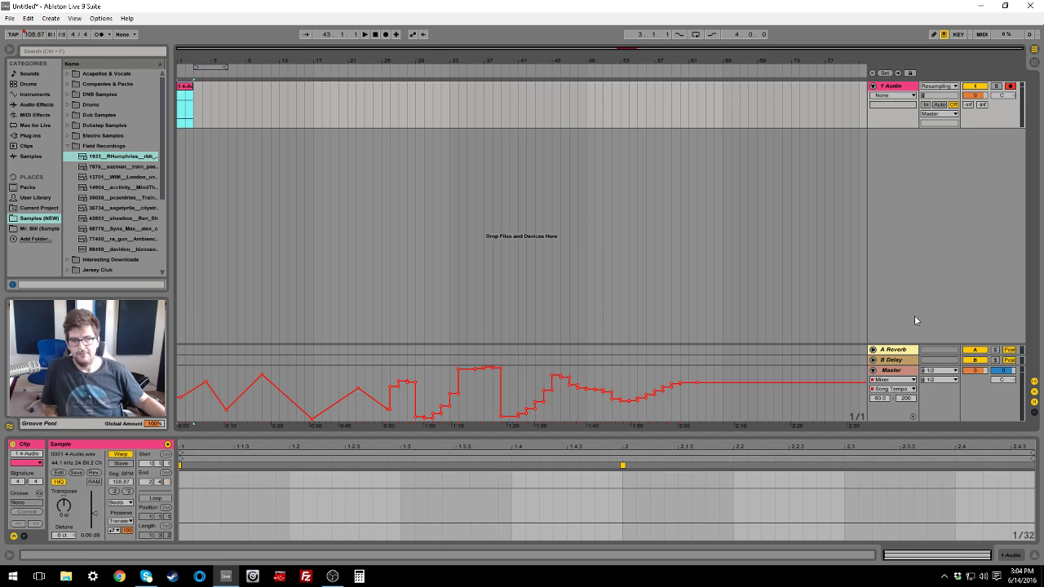
Delete the Reverb and Delay return tracks
click(895, 351)
key(Delete)
key(Delete)
Turn the resampled clip's warping off and back on, inserting Warp Markers that keep its current timing
double_click(185, 86)
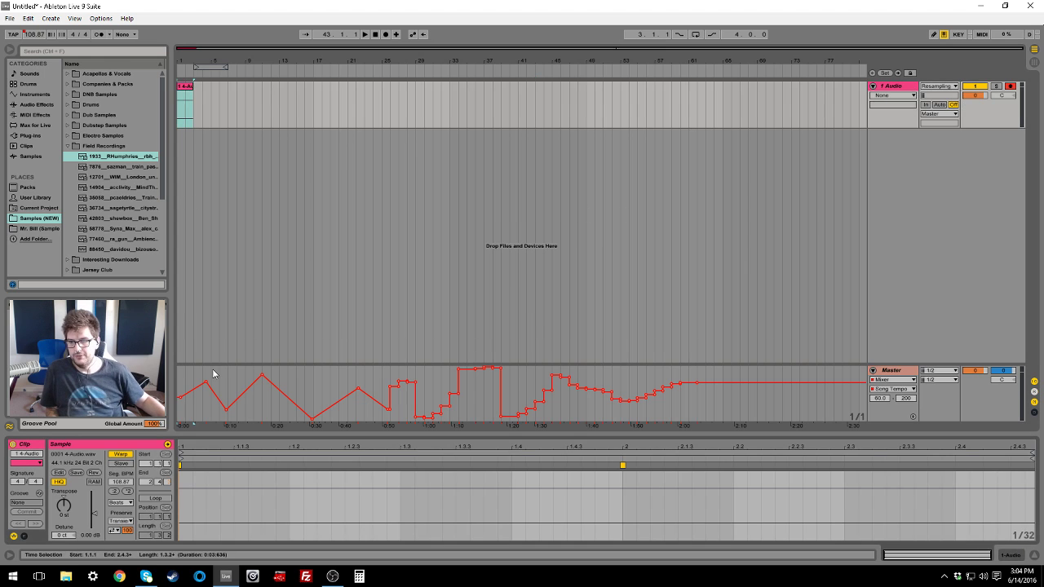
click(121, 455)
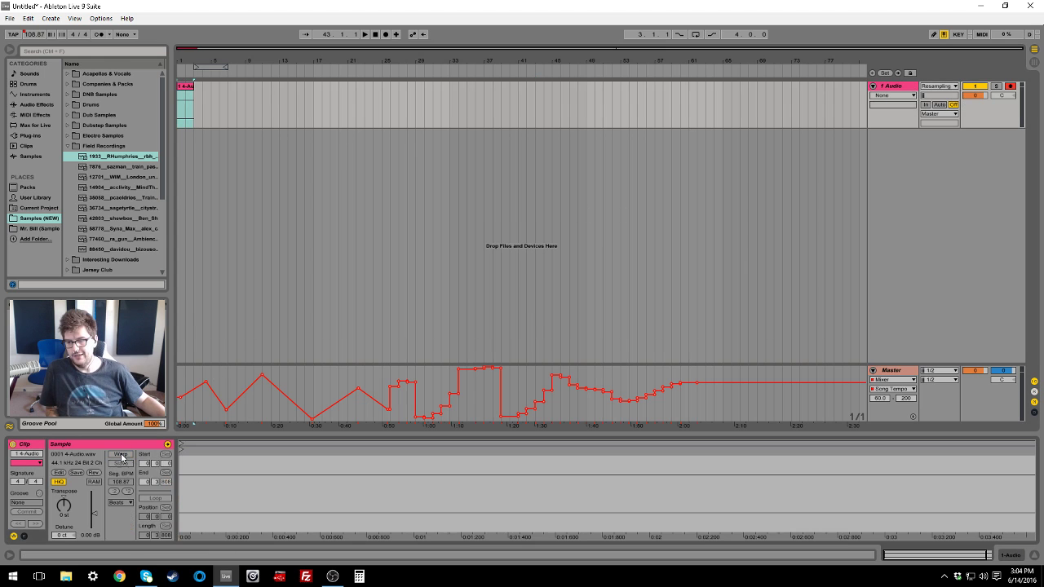
click(121, 455)
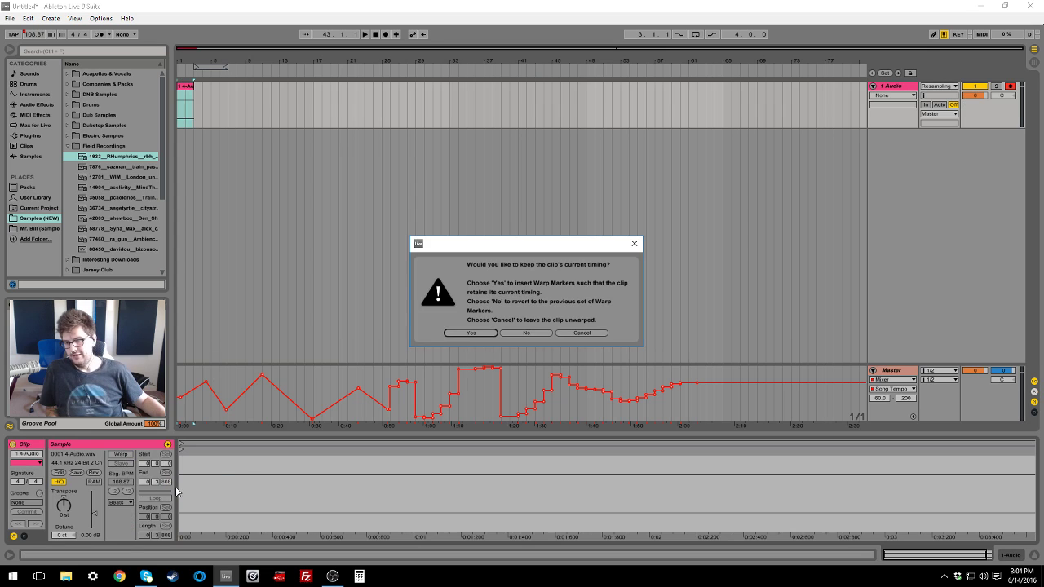
key(Return)
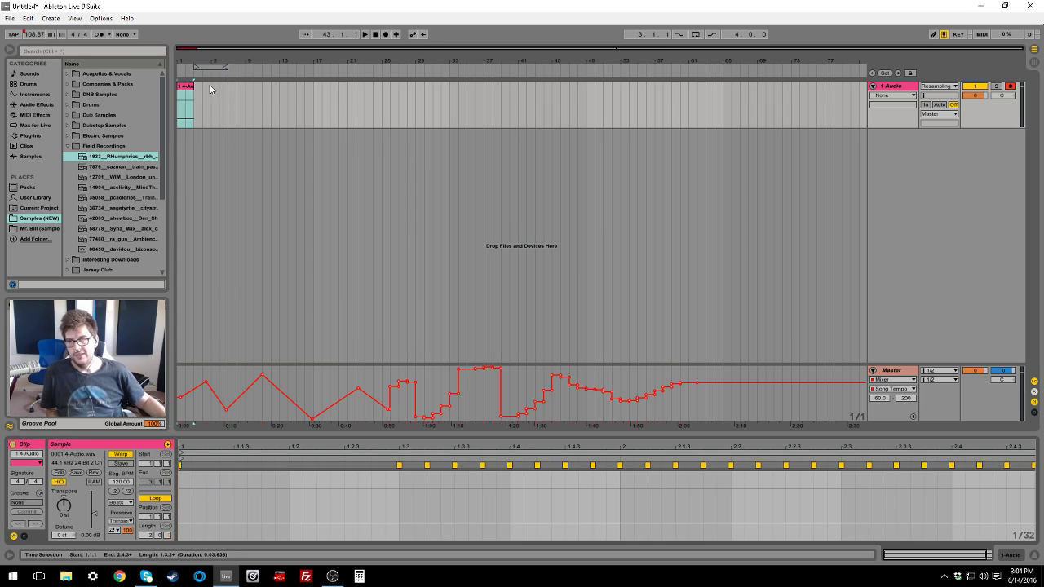
Extend the looped clip to bar 65 and consolidate it
drag(192, 83, 721, 94)
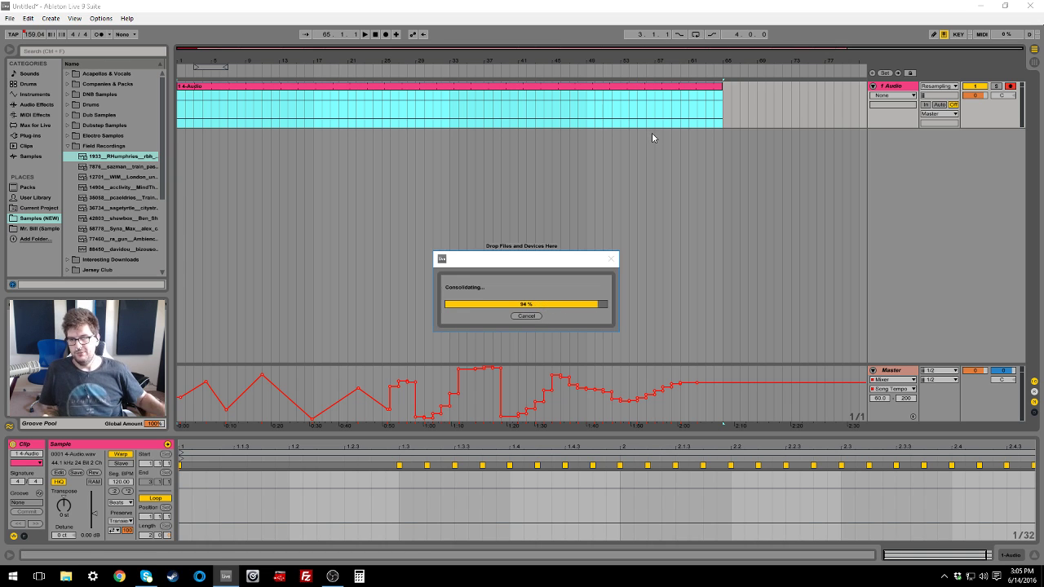
click(643, 477)
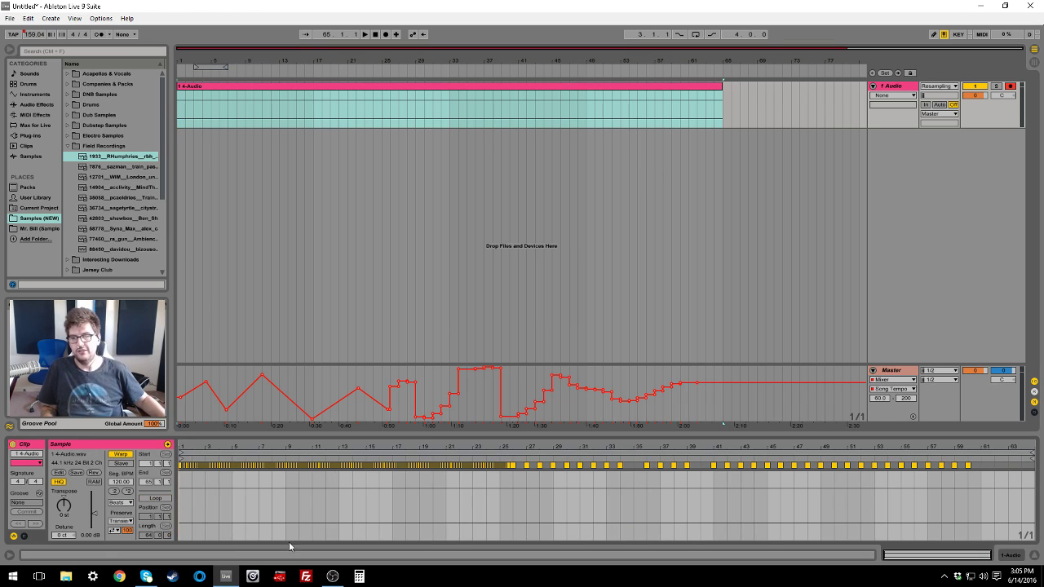
Examine the warp markers at the start of the consolidated clip
click(183, 465)
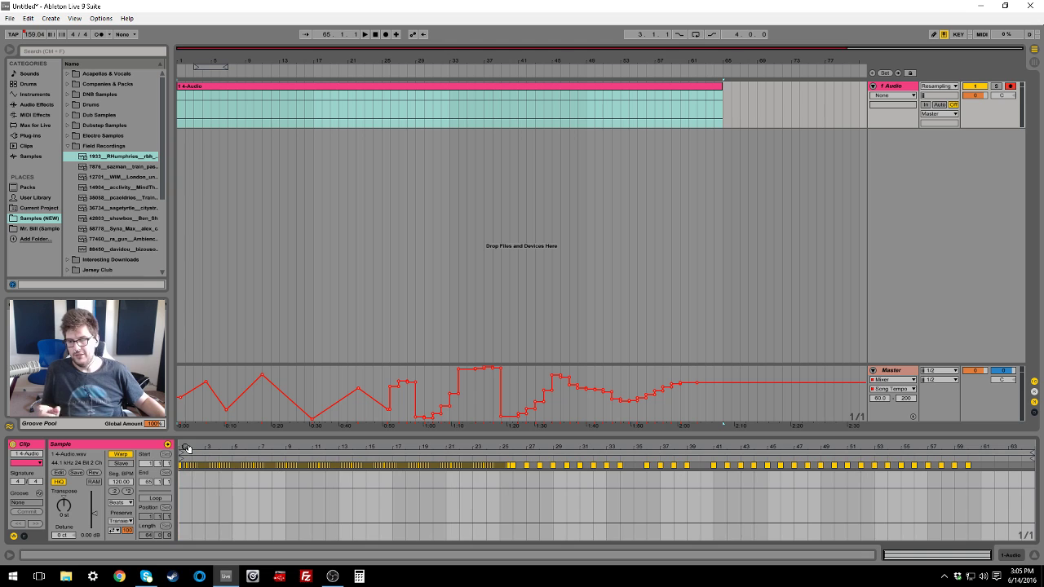
drag(187, 449, 236, 468)
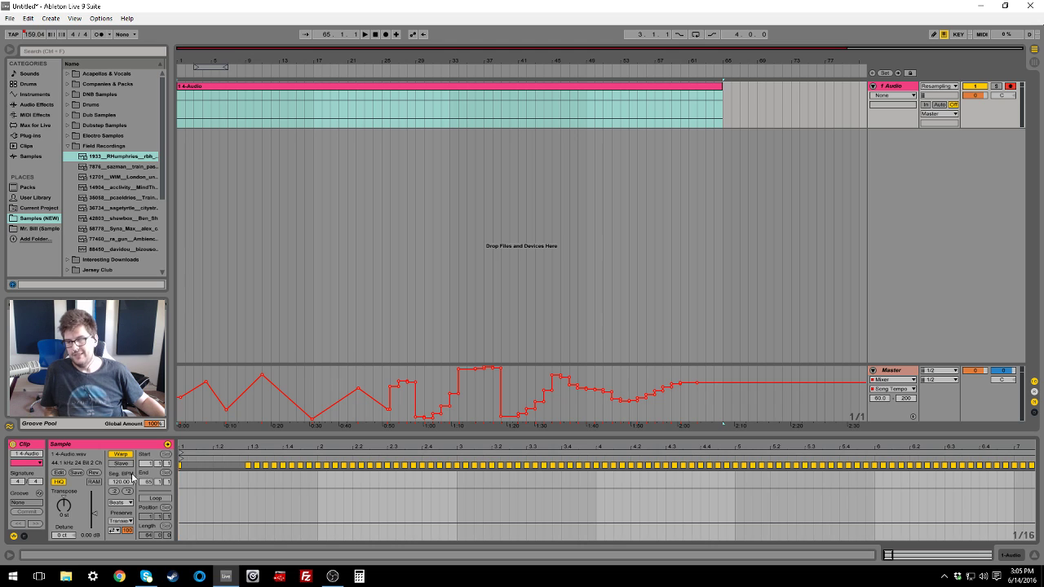
click(249, 465)
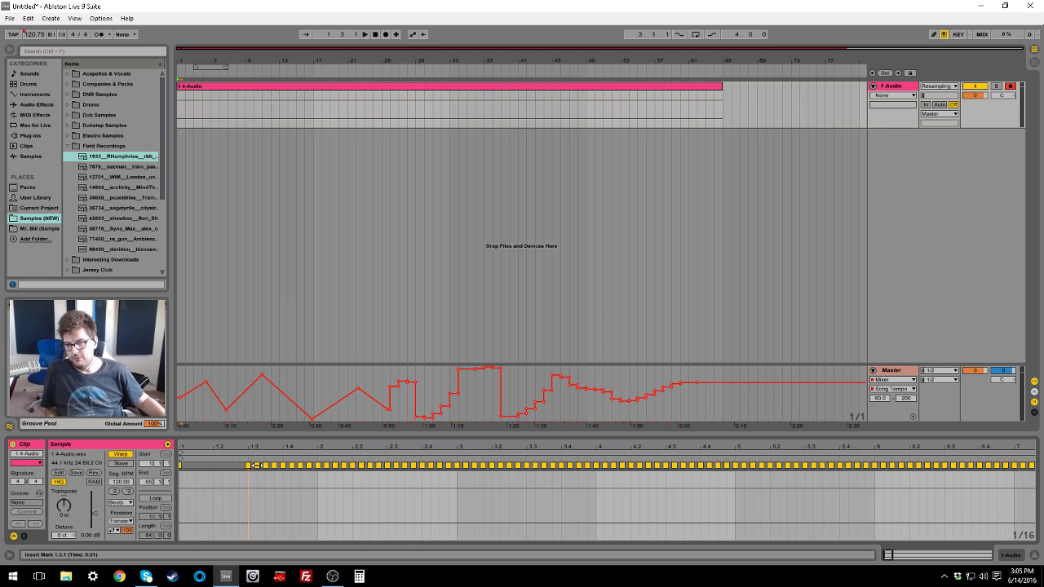
Compare the segment tempos of the clip's first warp markers with the song tempo automation around beat 1.3
drag(255, 465, 266, 466)
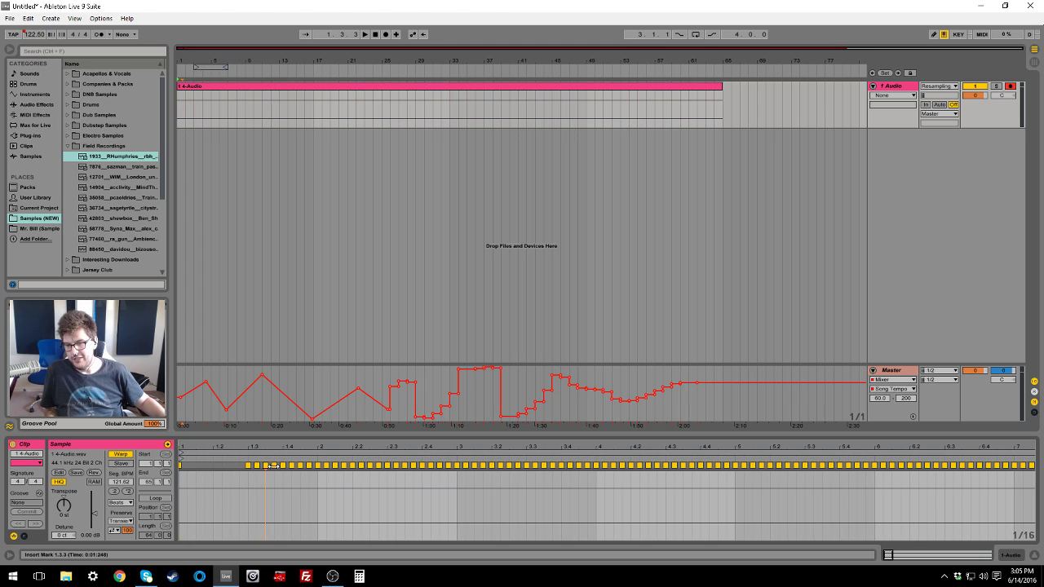
click(249, 464)
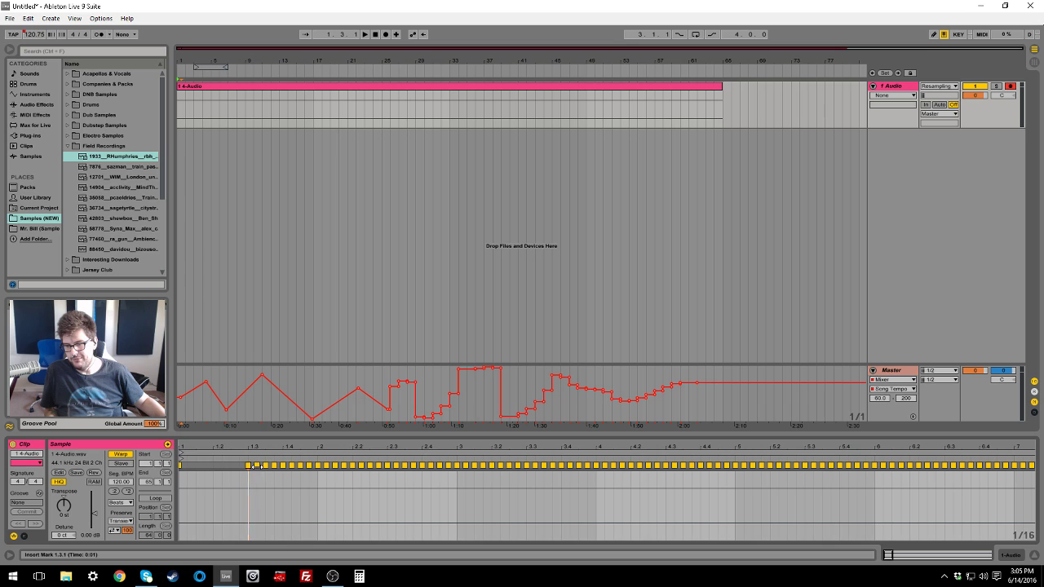
drag(255, 466, 265, 466)
click(265, 465)
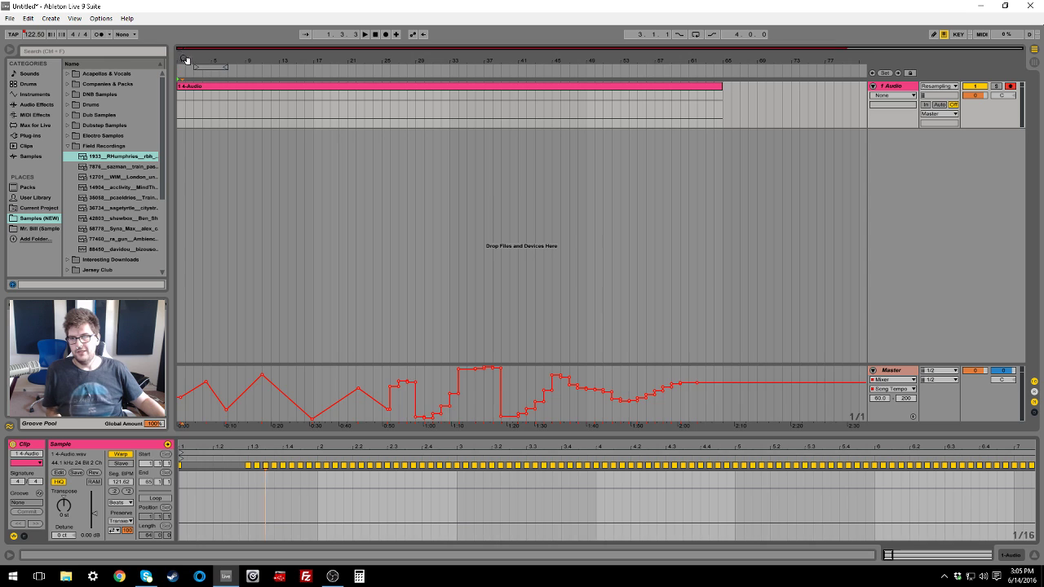
drag(186, 61, 368, 106)
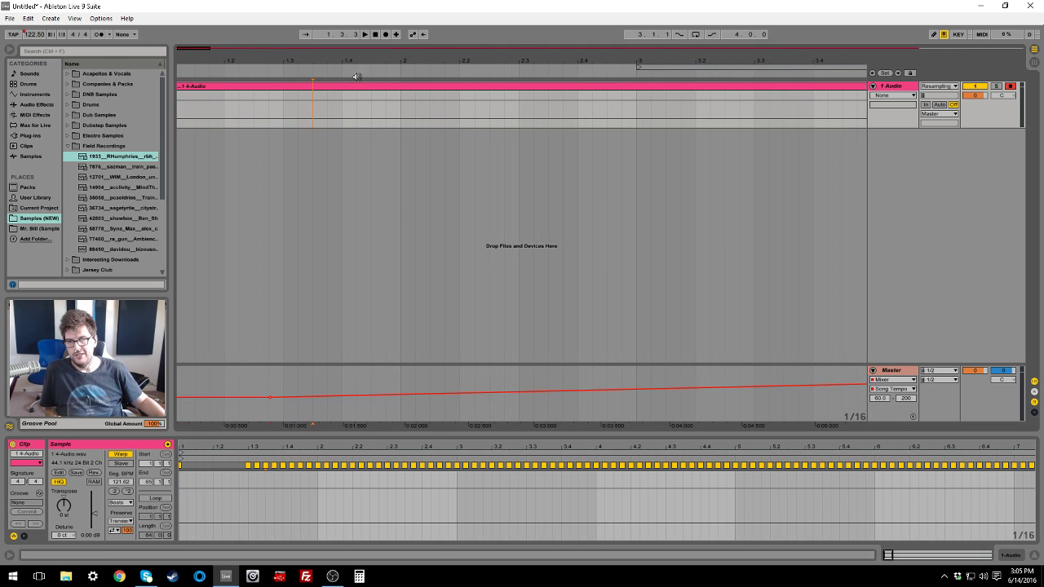
click(308, 398)
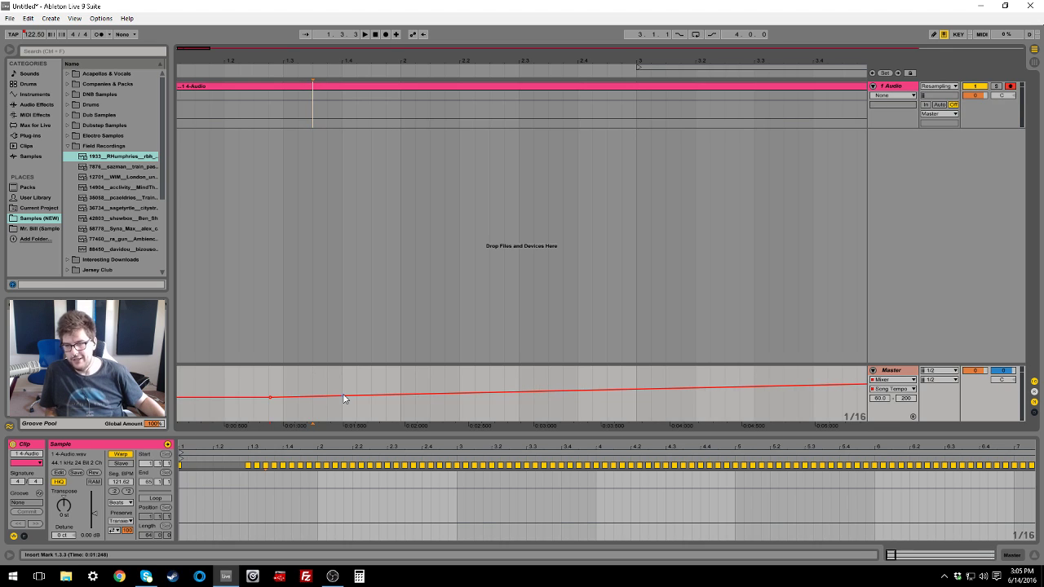
drag(266, 464, 268, 467)
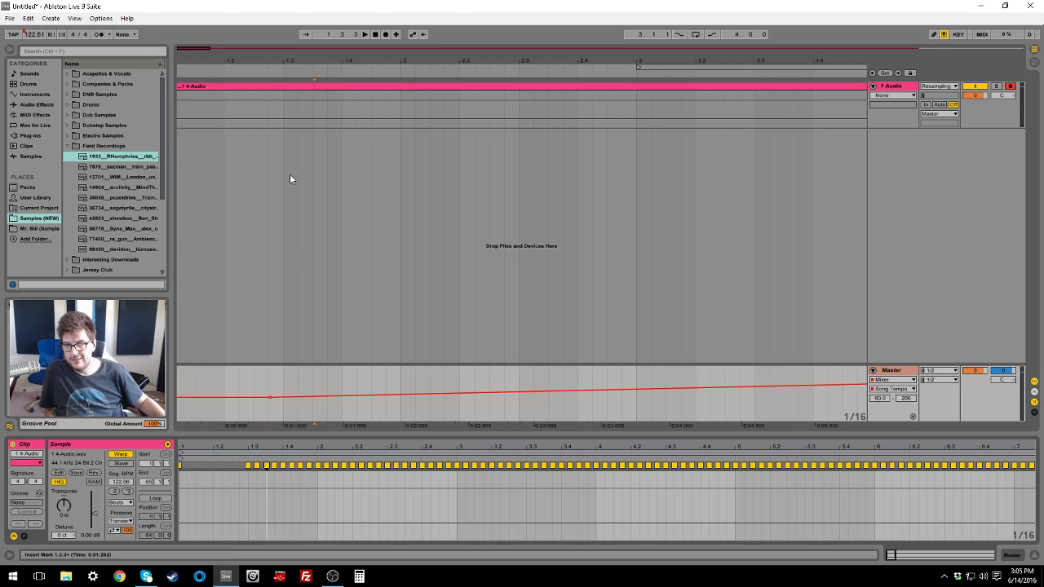
click(313, 397)
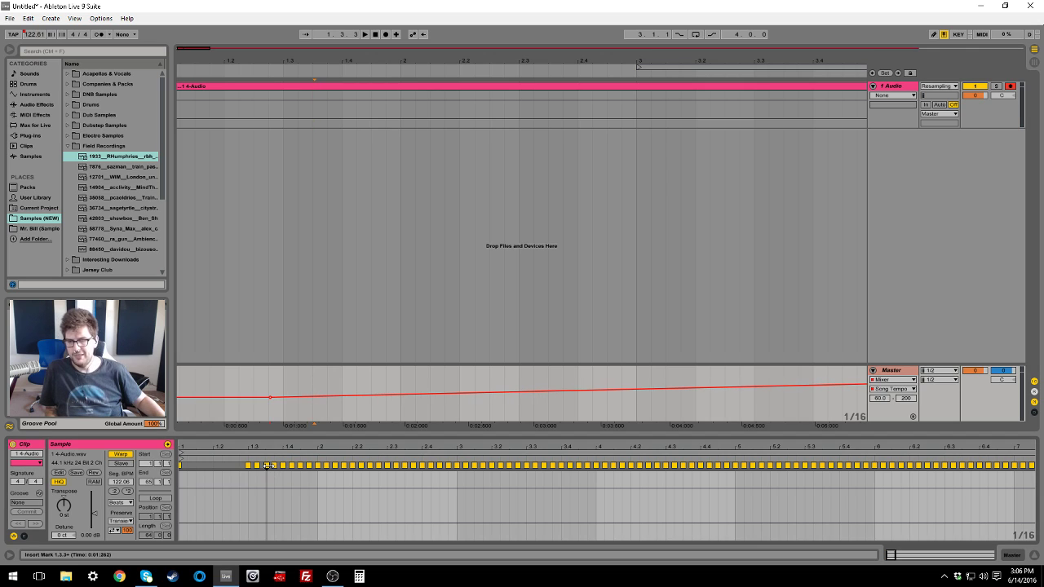
Cut the consolidated clip spanning bars 1 to 65 from the audio track
drag(393, 58, 187, 59)
click(209, 87)
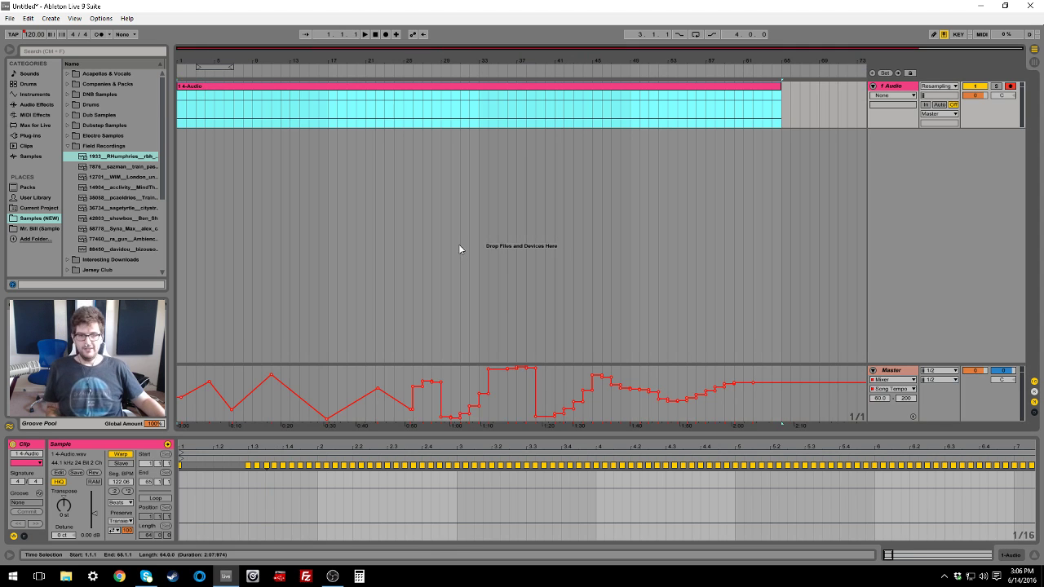
drag(181, 391, 812, 402)
click(505, 86)
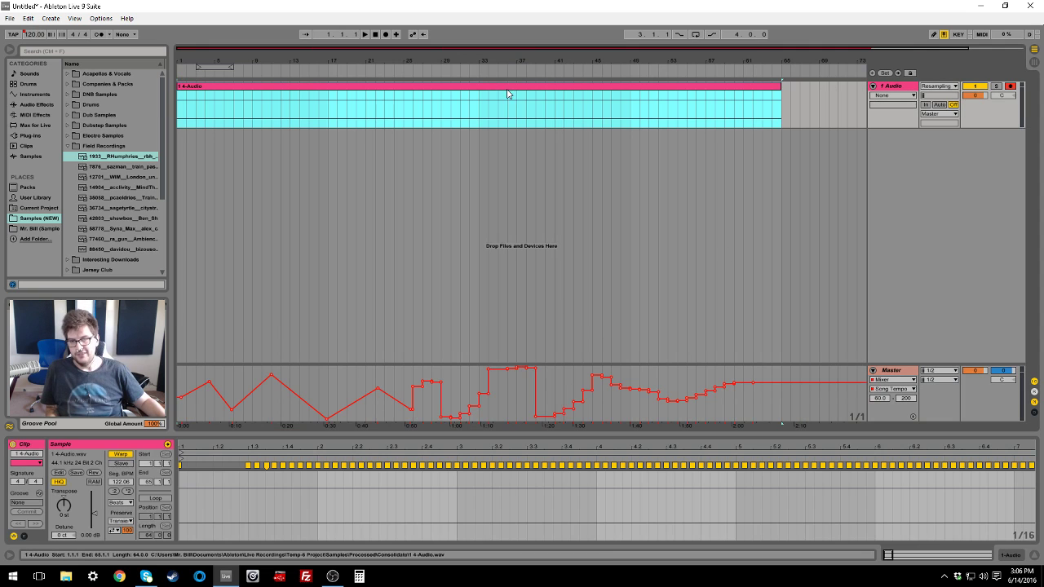
key(Delete)
Create a new Live Set without saving the current one, and delete the old project's temporary files
click(10, 18)
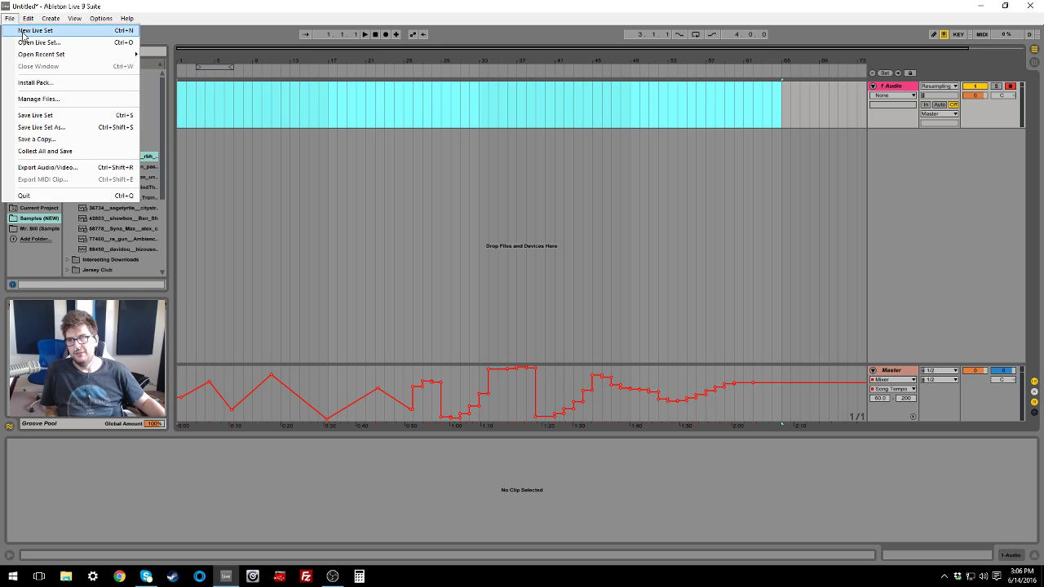
click(25, 31)
click(512, 321)
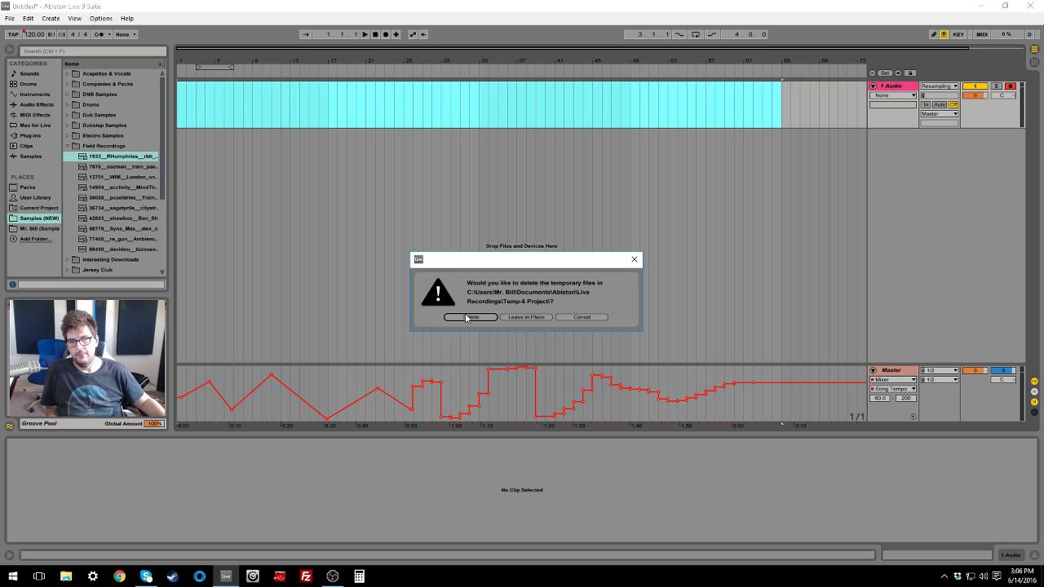
click(468, 317)
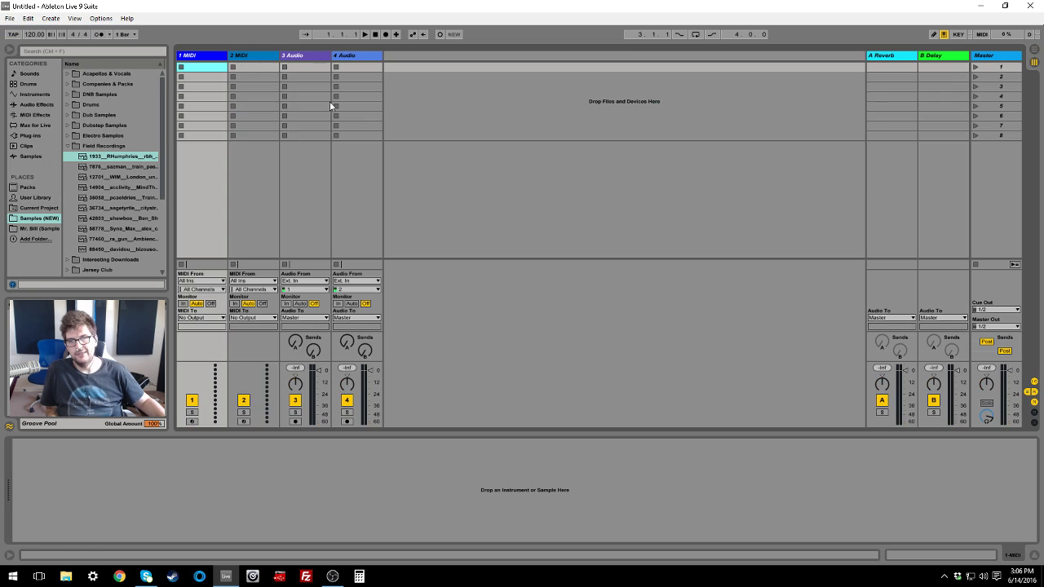
Paste the cut clip at bar 1 of the 3 Audio track in the Arrangement View and view all its warp markers
key(Tab)
click(181, 202)
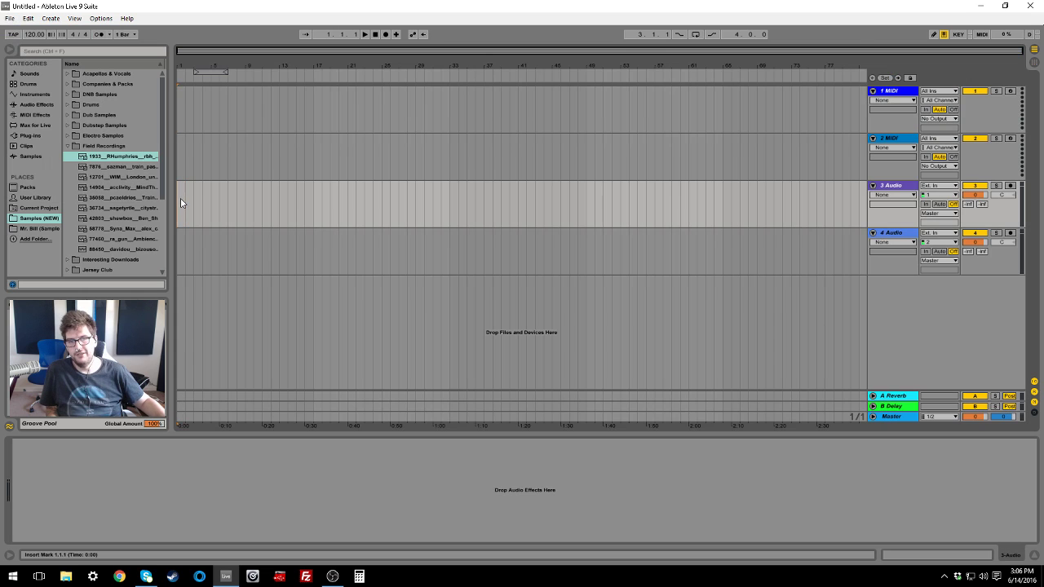
key(ctrl+v)
click(233, 190)
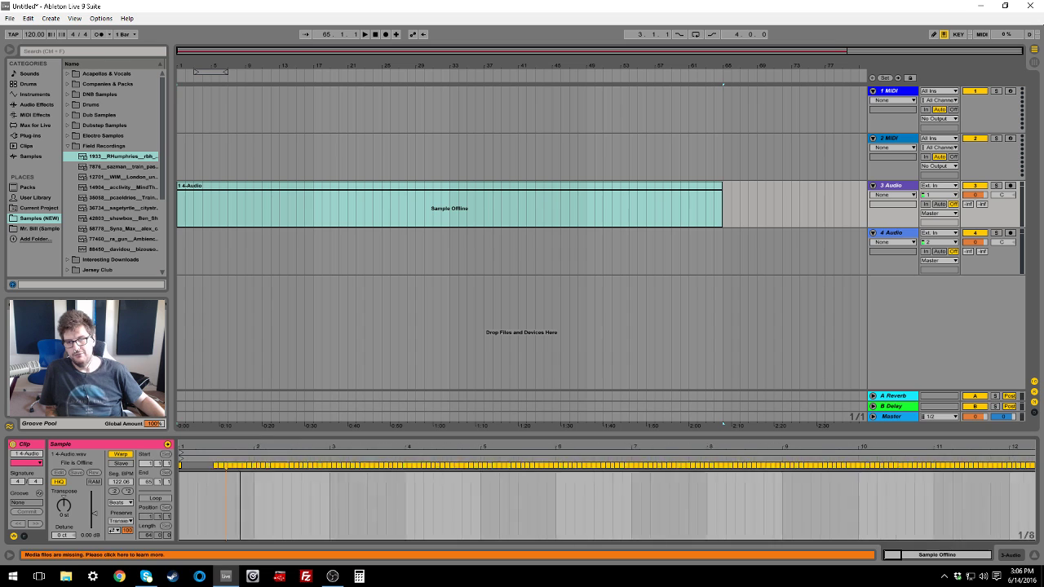
drag(240, 505, 247, 491)
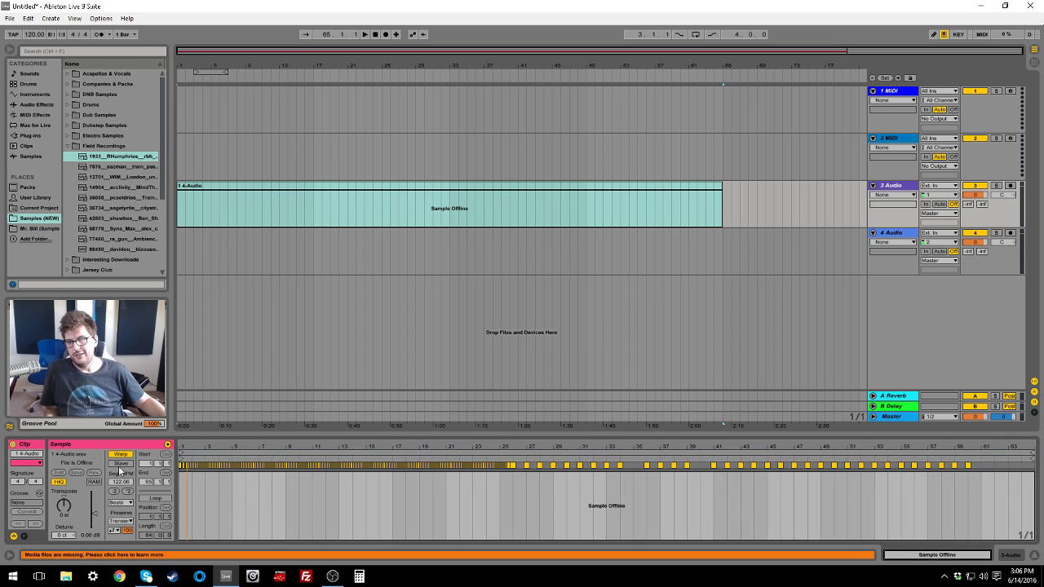
Show the Master track's Song Tempo automation and set the pasted clip as tempo master
click(873, 417)
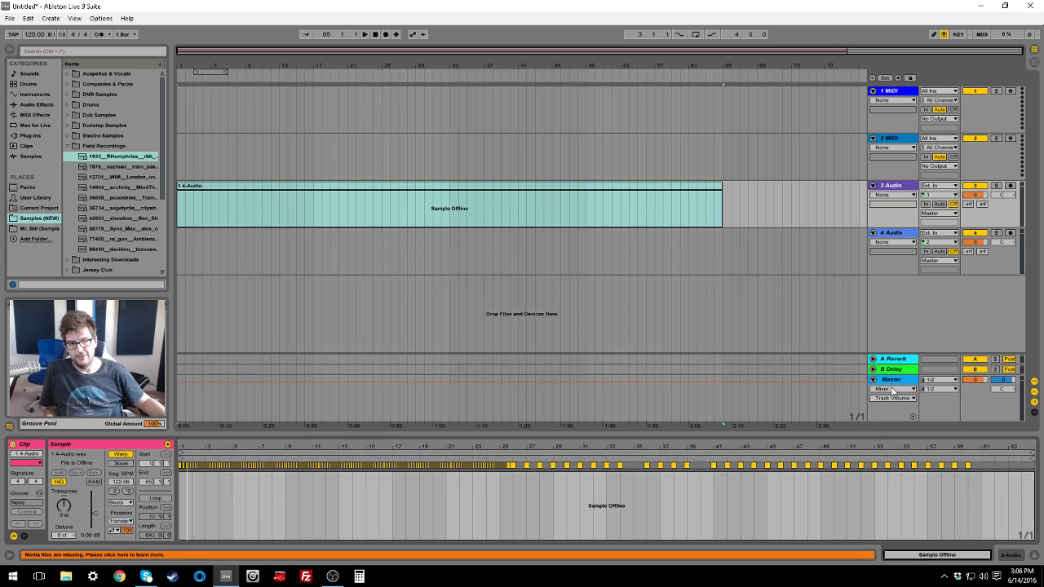
click(894, 397)
click(894, 430)
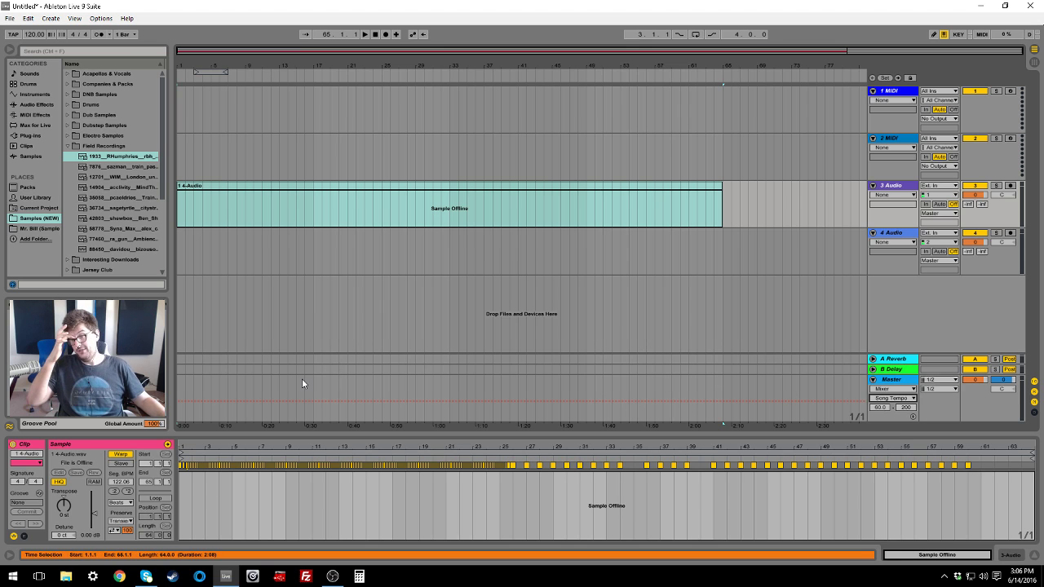
click(121, 464)
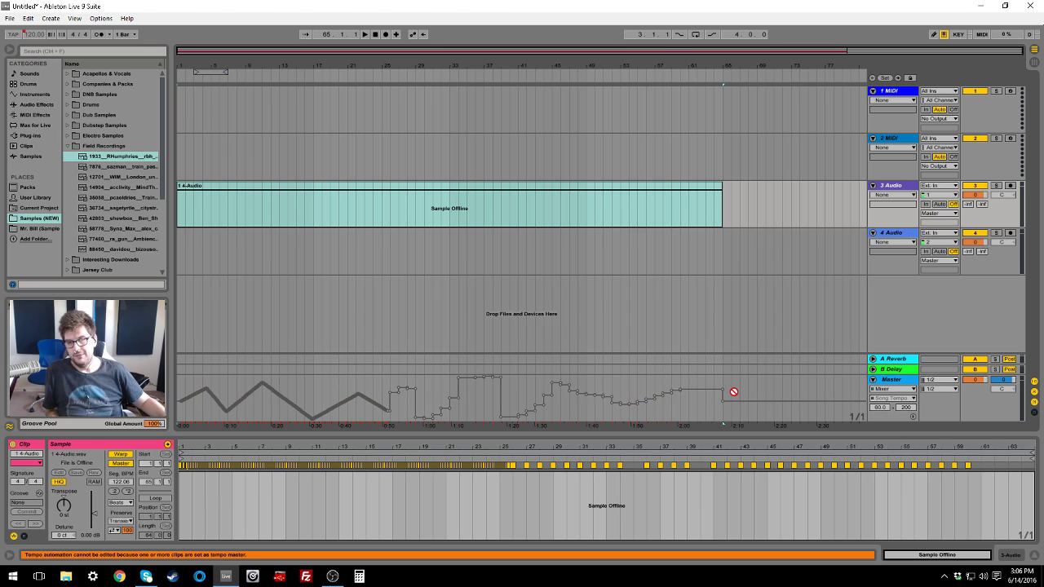
Turn off the pasted clip's warping and delete the clip from the 3 Audio track
click(126, 458)
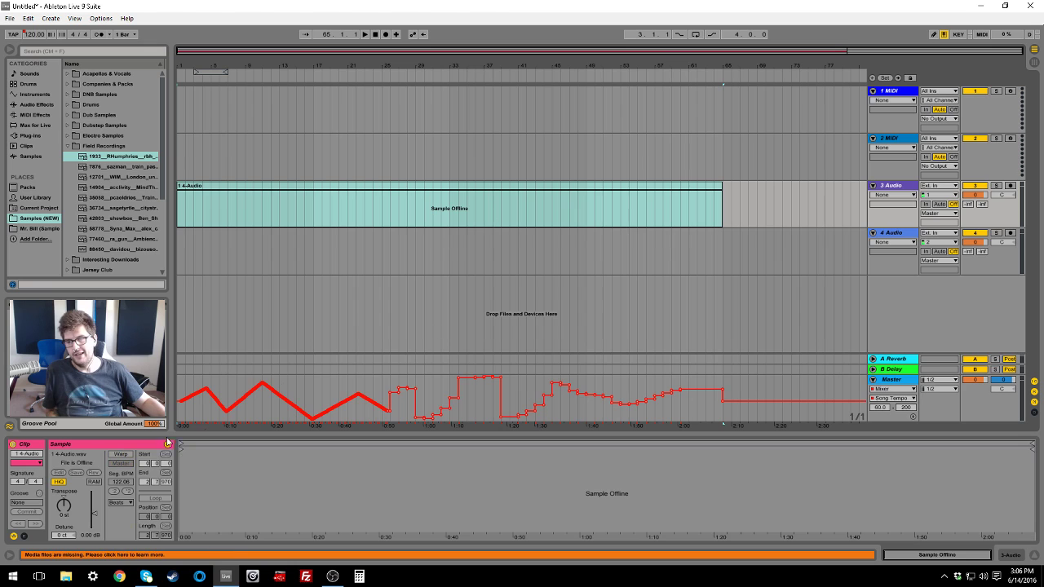
click(396, 192)
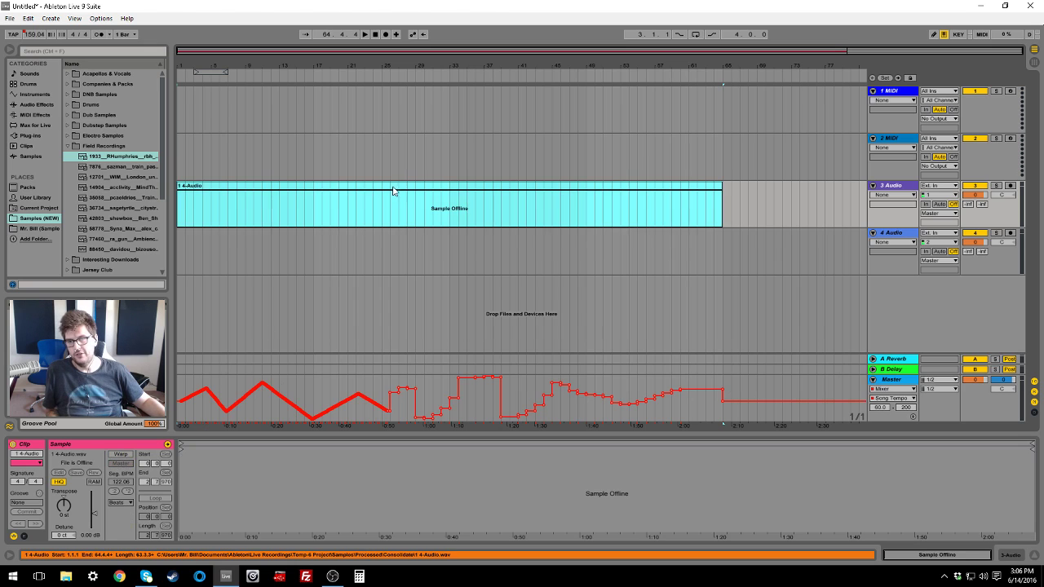
key(Delete)
click(449, 216)
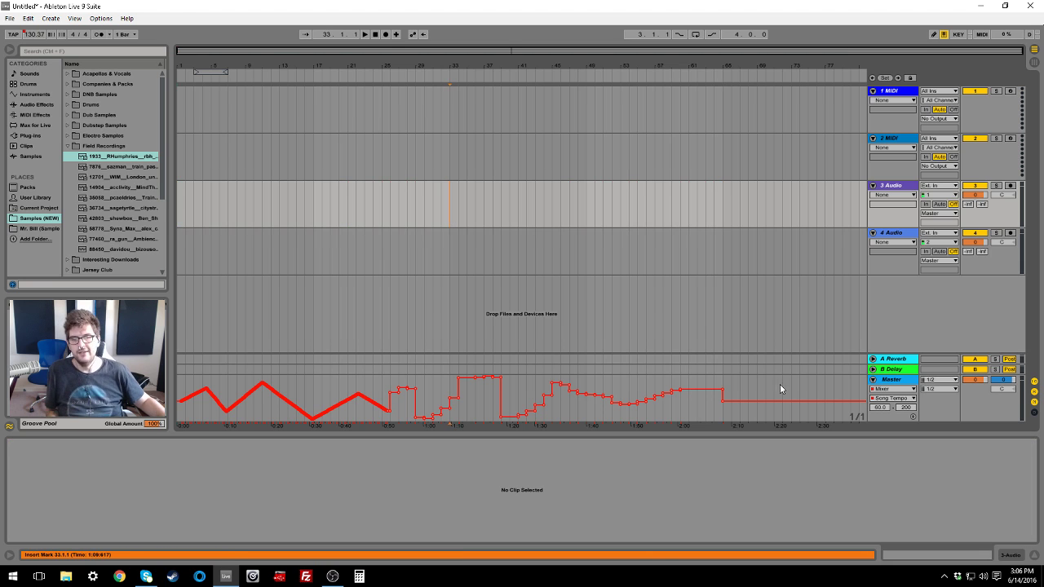
Examine the Song Tempo automation's breakpoints on the Master track over the first bars
drag(779, 384, 174, 381)
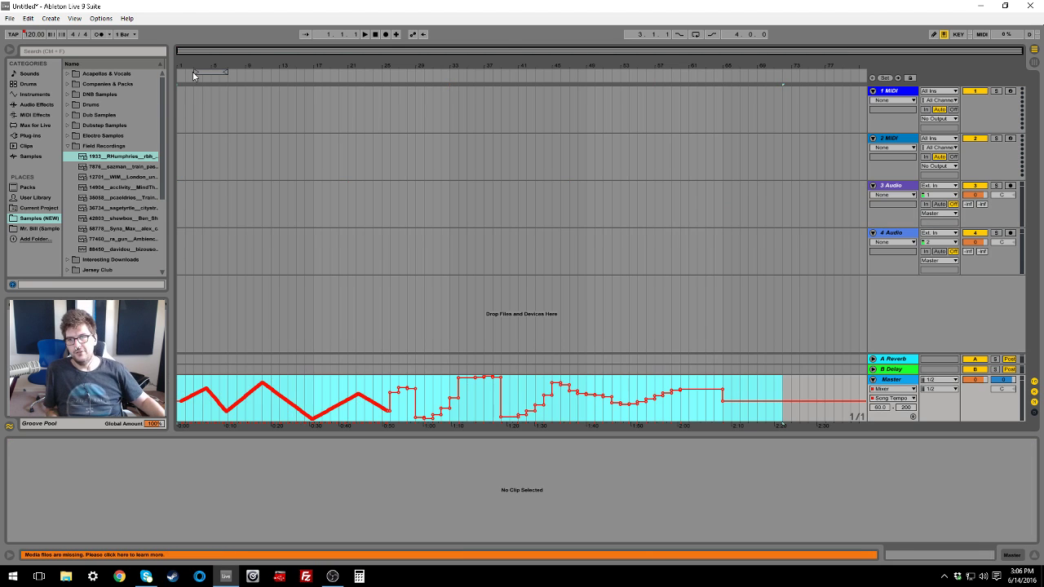
drag(182, 64, 182, 220)
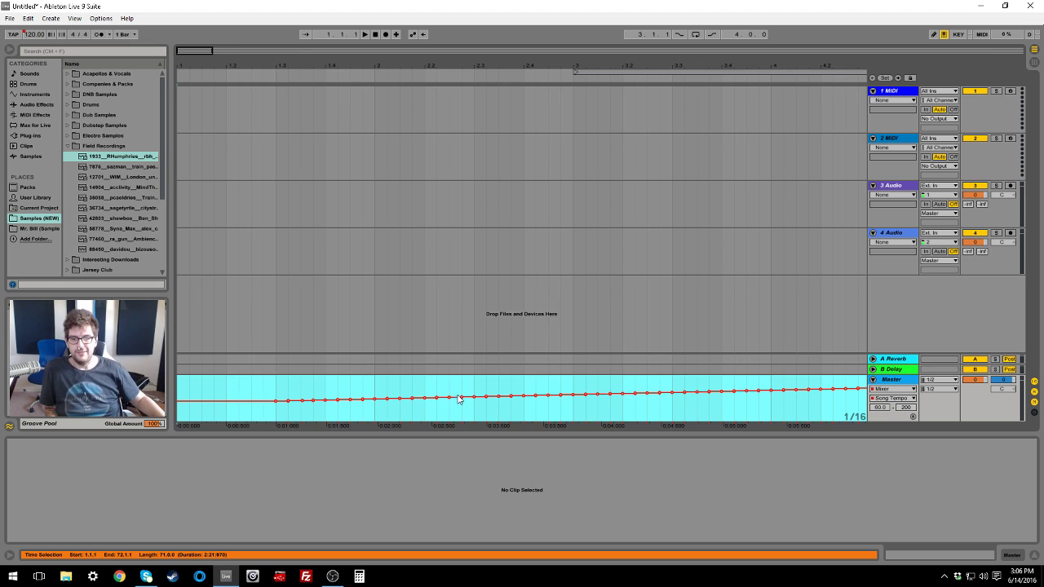
drag(469, 66, 461, 7)
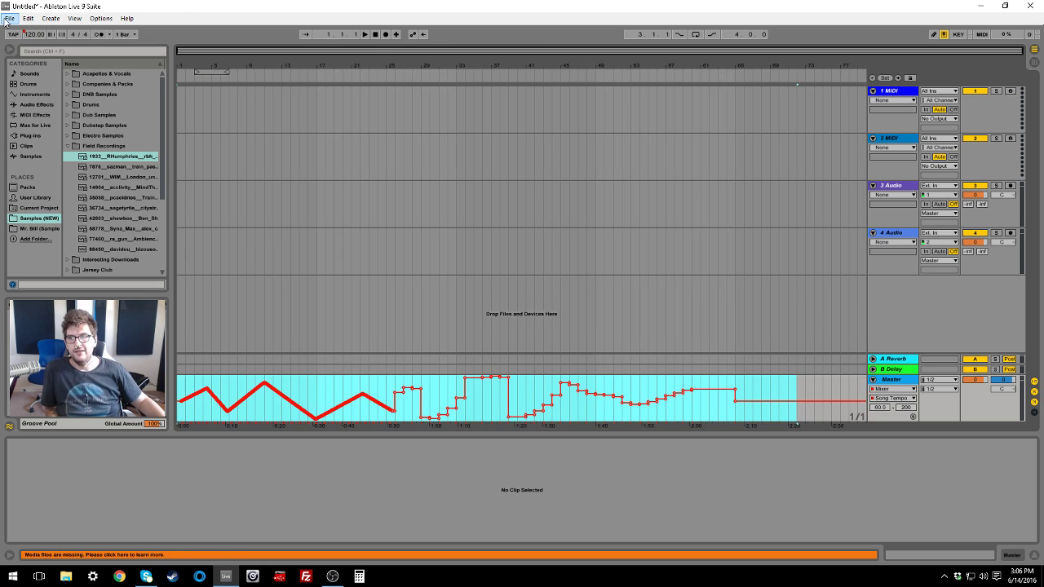
In File Explorer, open the MR. BILL LIVE PROJECT Project folder inside Mr. Bill (Live Show) on the PRODUCTION (E:) drive
click(66, 577)
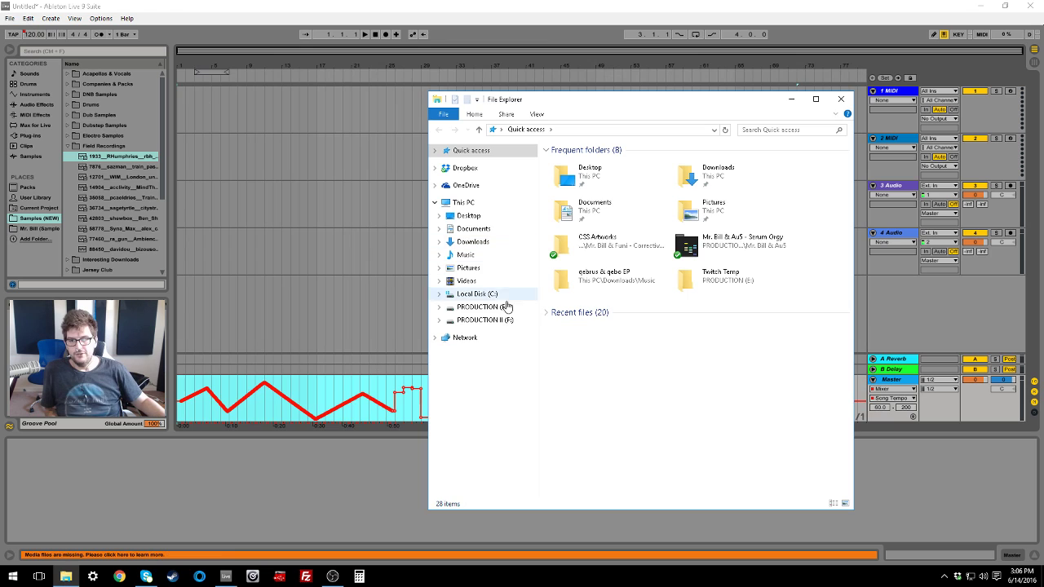
click(499, 309)
double_click(575, 174)
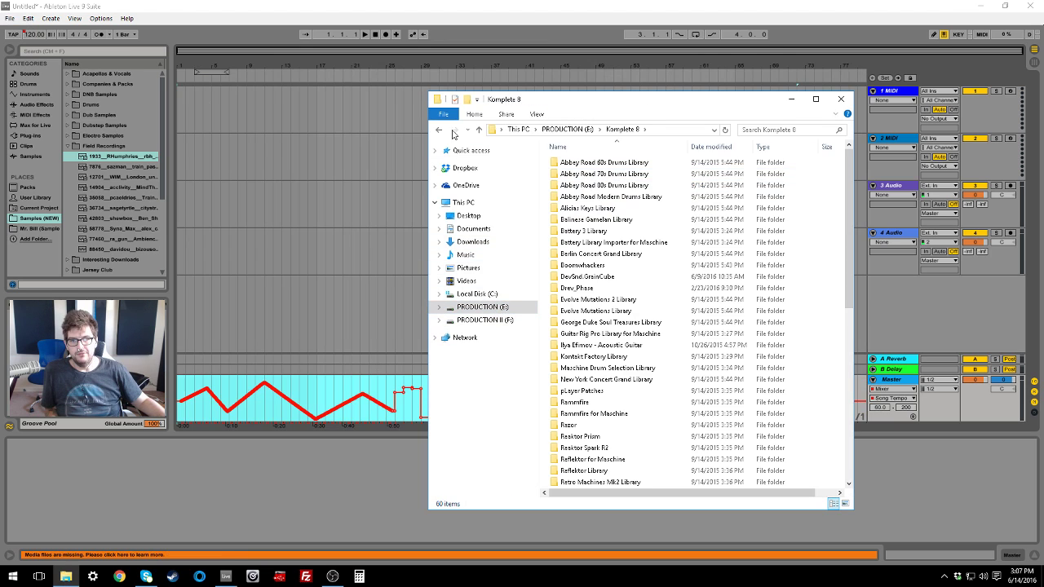
key(BackSpace)
double_click(571, 187)
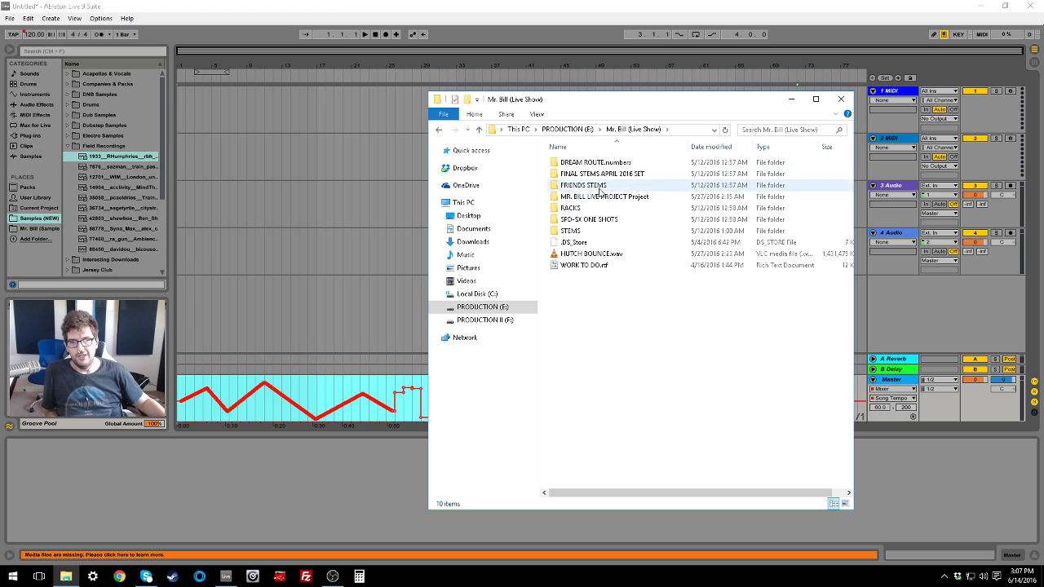
double_click(598, 198)
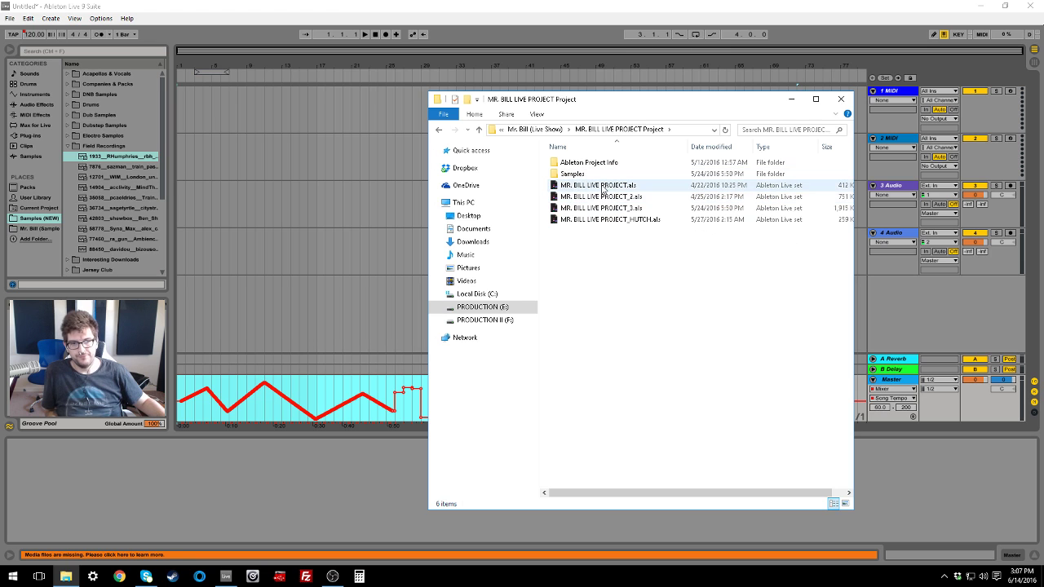
click(443, 134)
double_click(583, 173)
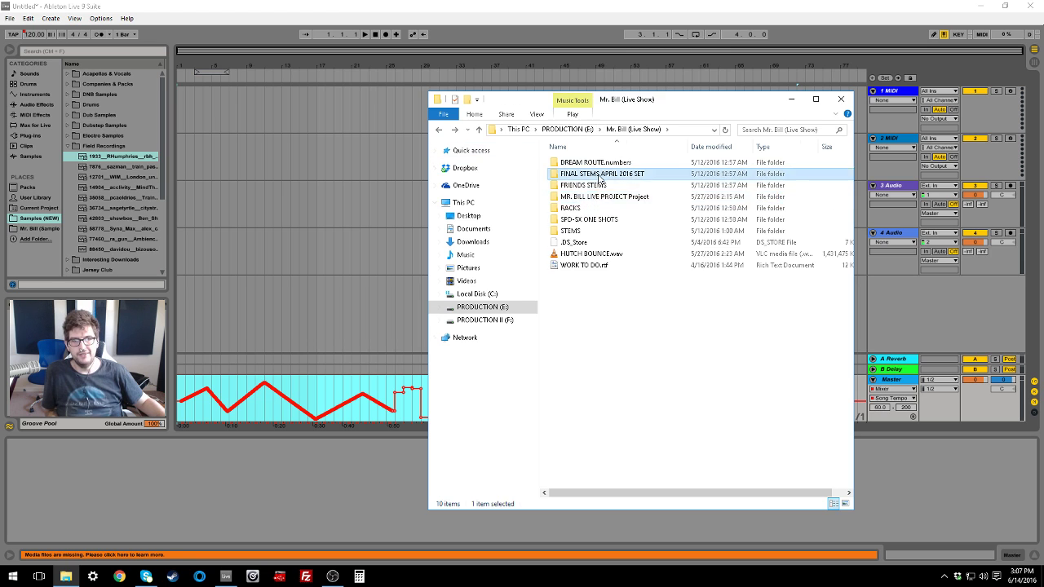
click(440, 130)
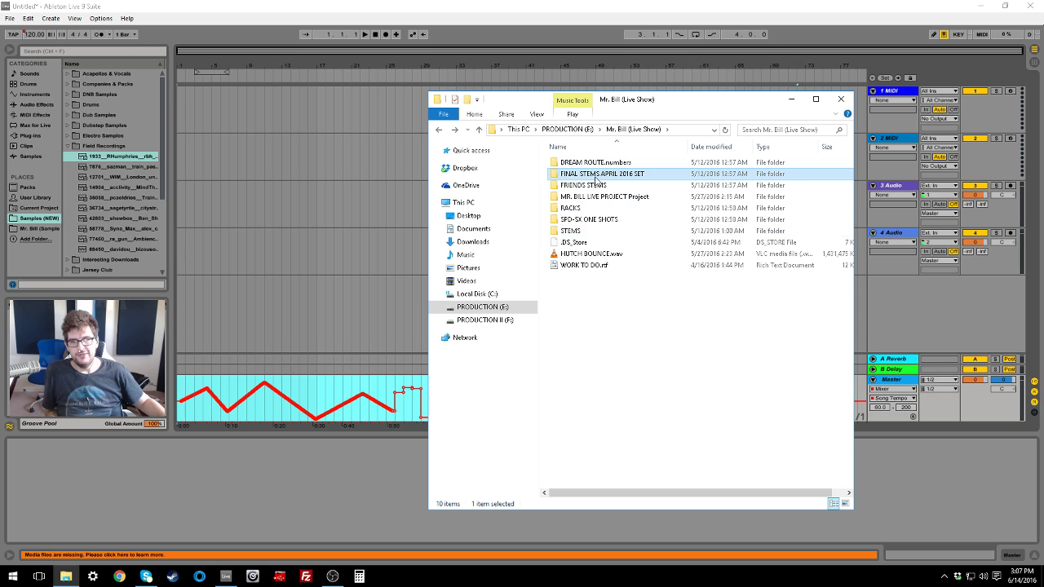
double_click(598, 197)
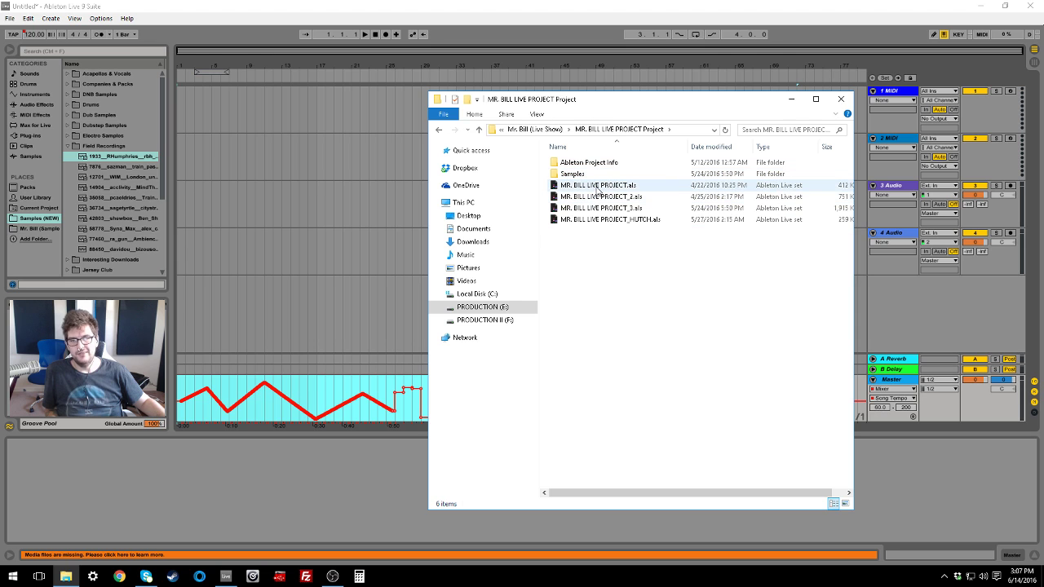
Open MR. BILL LIVE PROJECT.als in Ableton Live without saving the untitled set, and view its whole arrangement
click(600, 187)
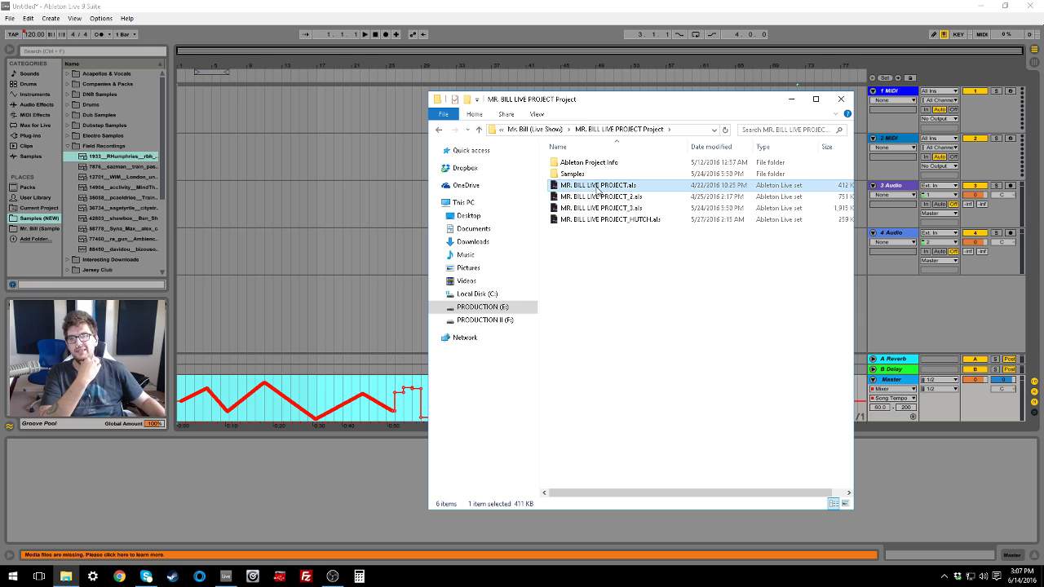
double_click(598, 186)
click(416, 259)
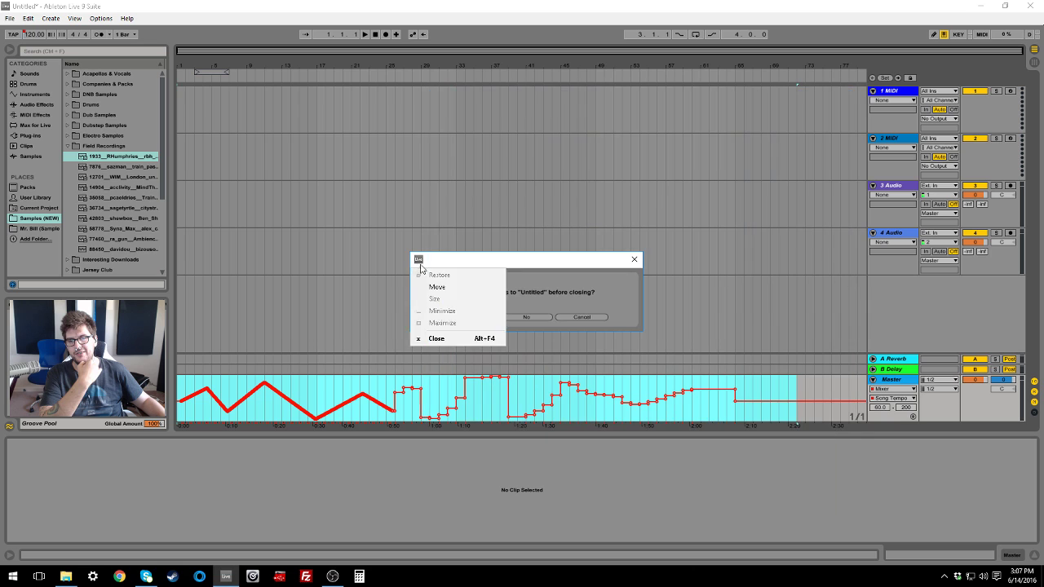
click(522, 275)
click(528, 317)
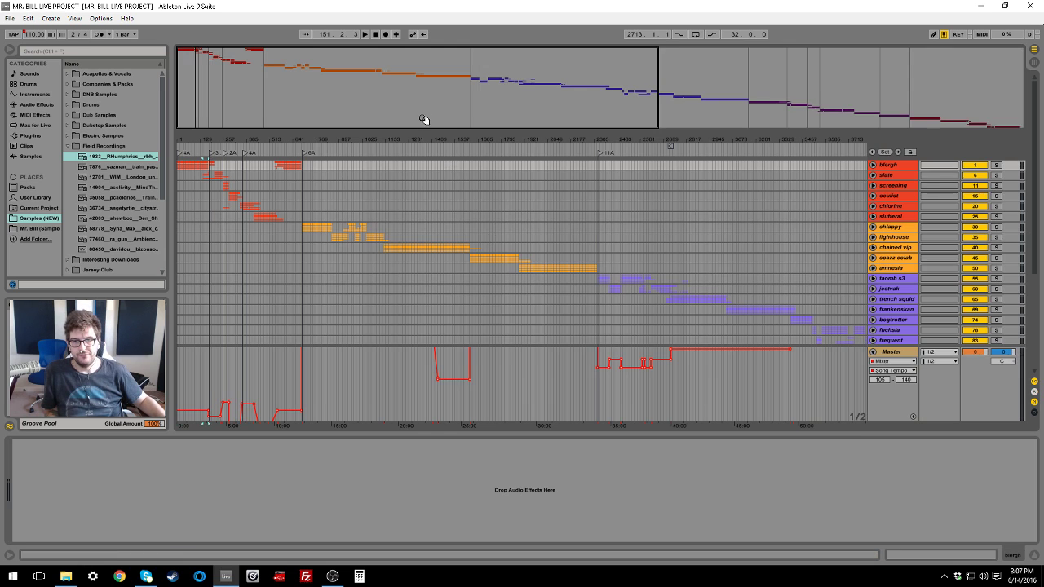
drag(418, 140, 417, 98)
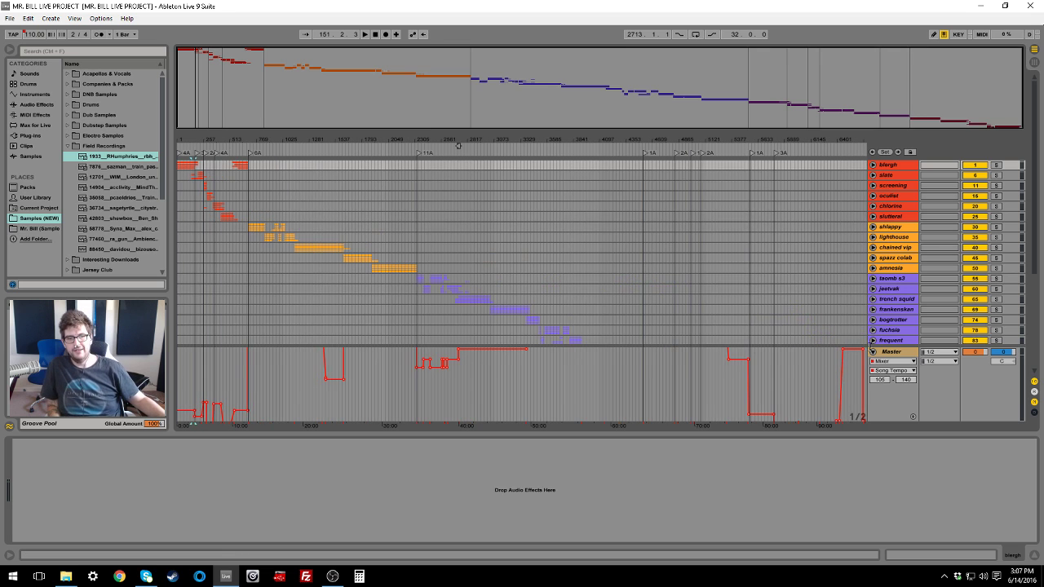
Set the lower limit of the Master track's Song Tempo automation range to 123 and fold the Master track
scroll(874, 342, down, 3)
mouse_move(885, 380)
mouse_down()
mouse_move(885, 352)
mouse_move(885, 365)
mouse_up()
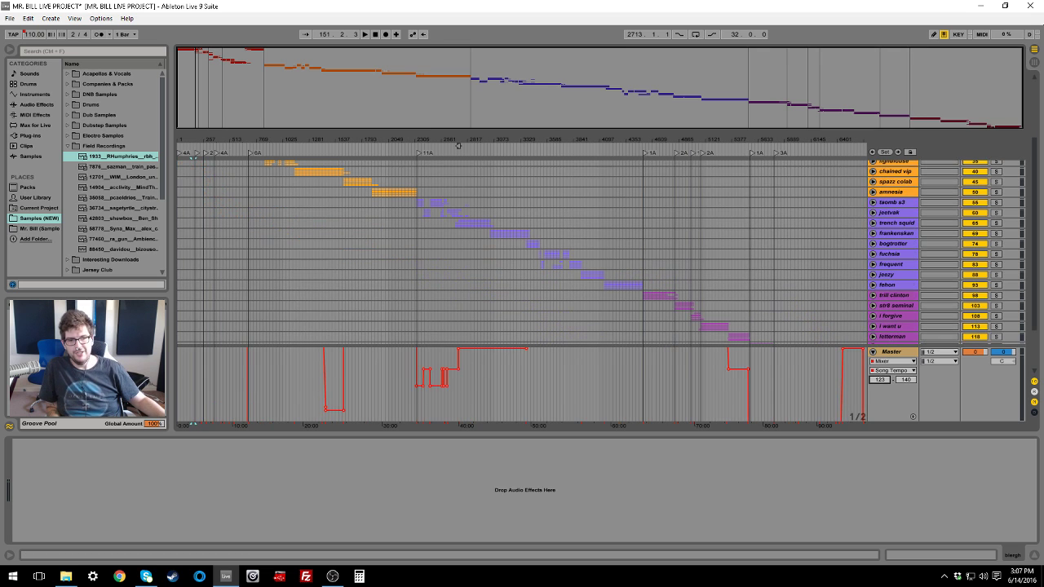
click(873, 351)
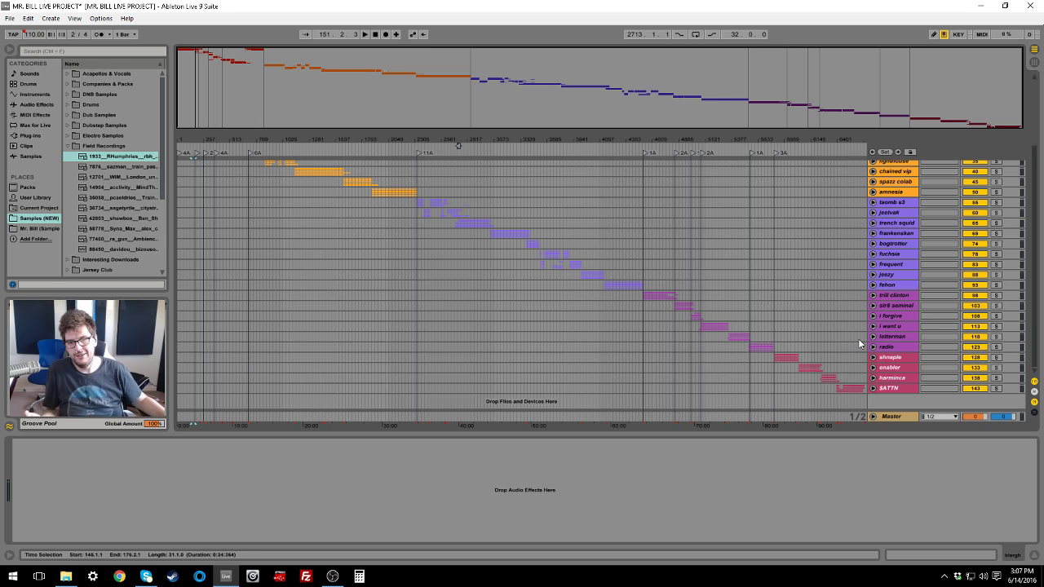
Collapse the Field Recordings folder in the browser and narrow the browser slightly to widen the arrangement
scroll(440, 271, up, 2)
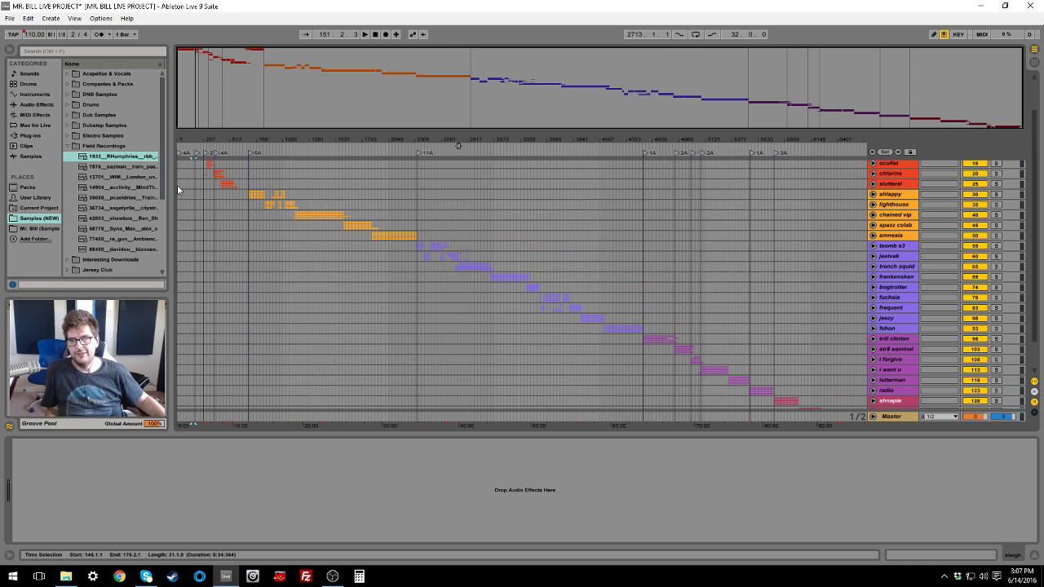
click(66, 145)
drag(171, 168, 164, 168)
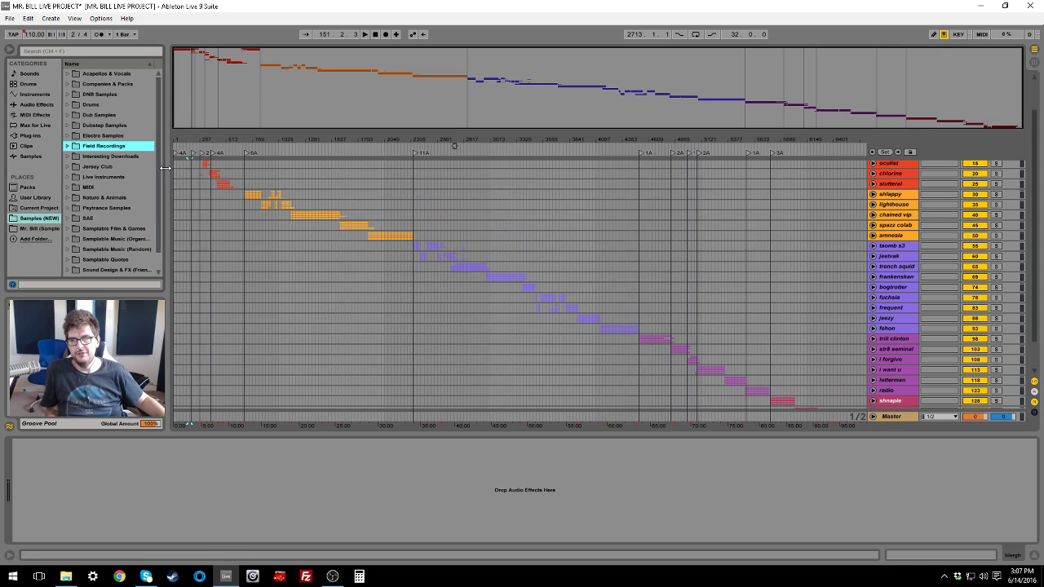
scroll(290, 255, up, 2)
scroll(469, 309, down, 3)
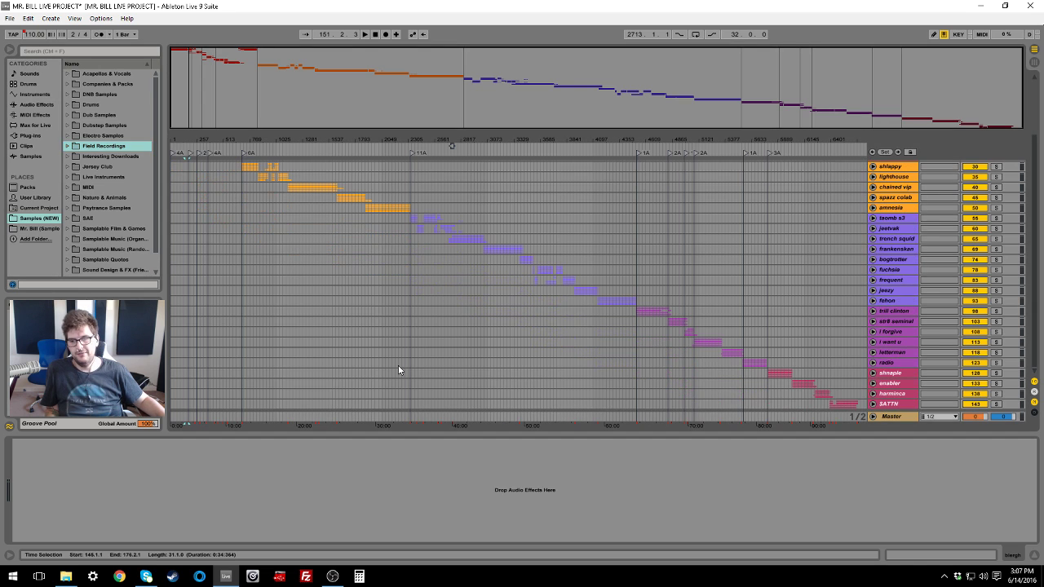
Place the insert marker at 1751.1.1 on the amnesia track and unfold the Master track to show its Song Tempo automation
click(65, 577)
click(351, 210)
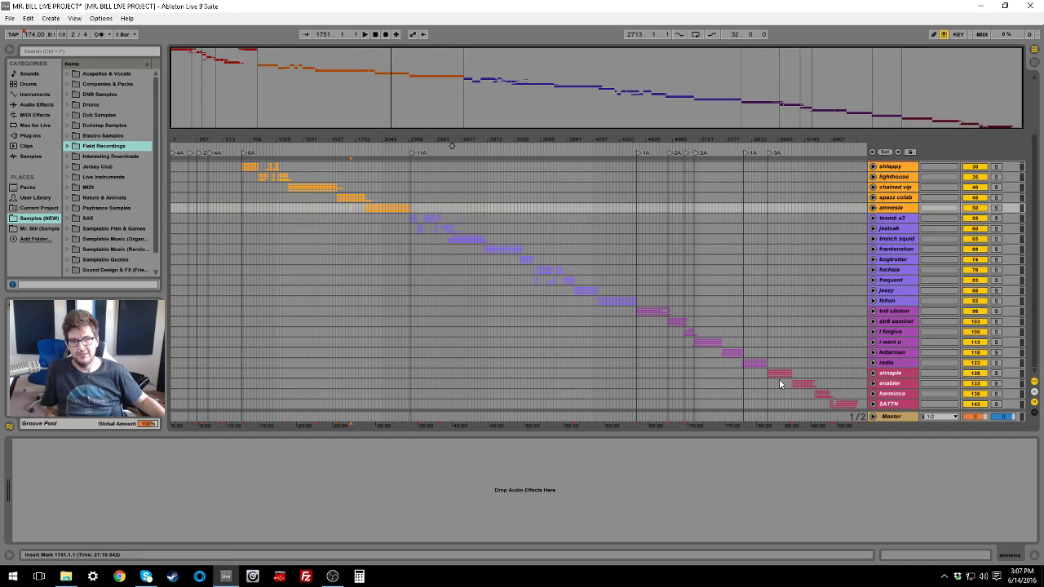
click(873, 416)
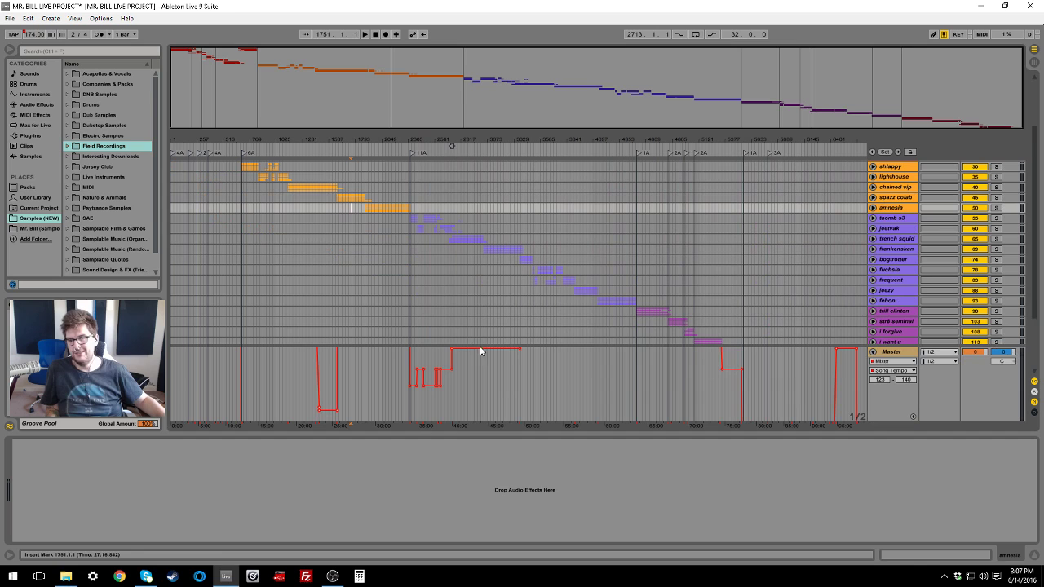
Toggle the detail view off and back on beneath the arrangement, and show the Info View
key(ctrl+alt+l)
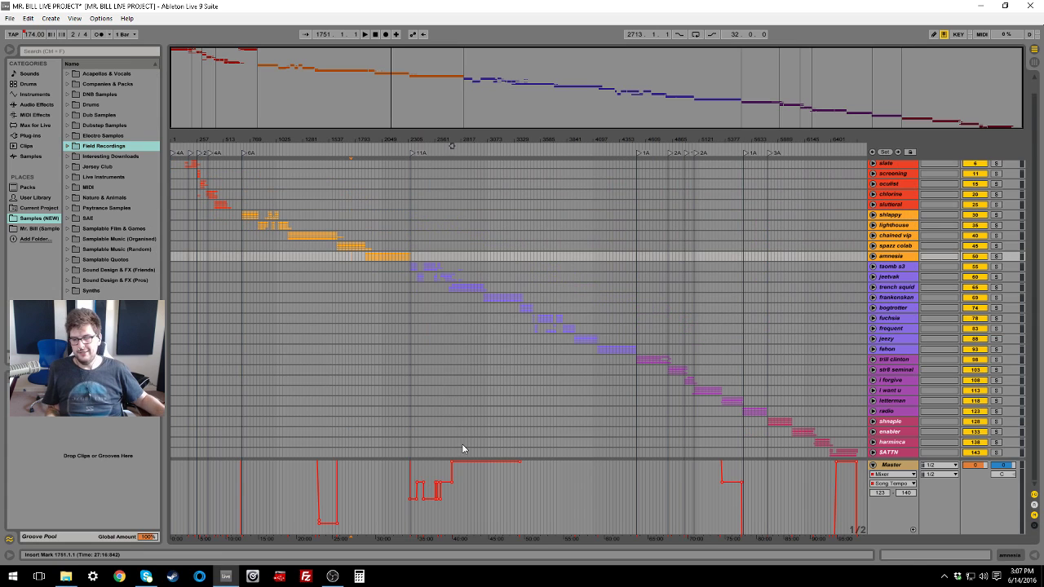
click(10, 554)
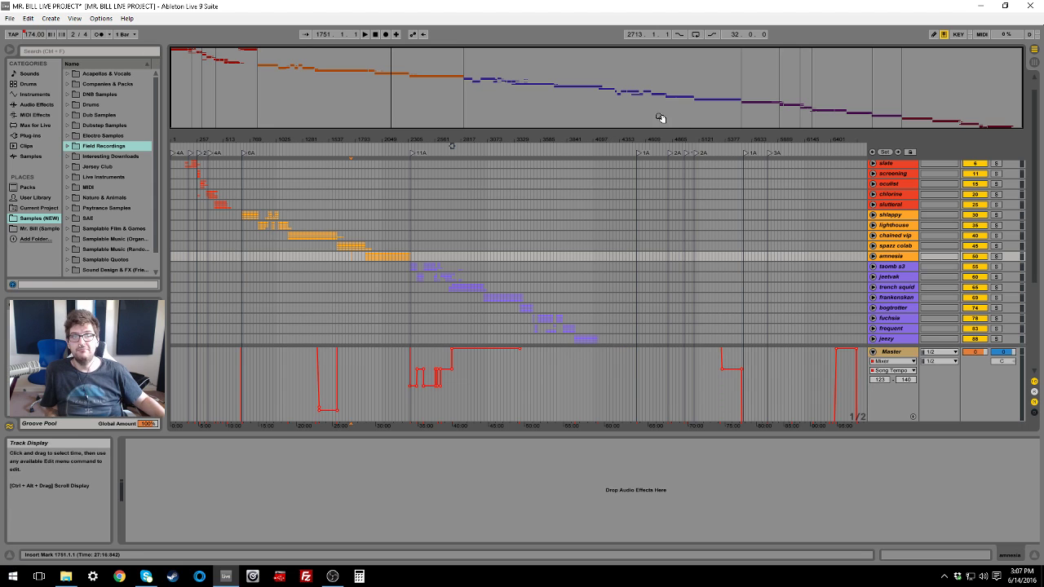